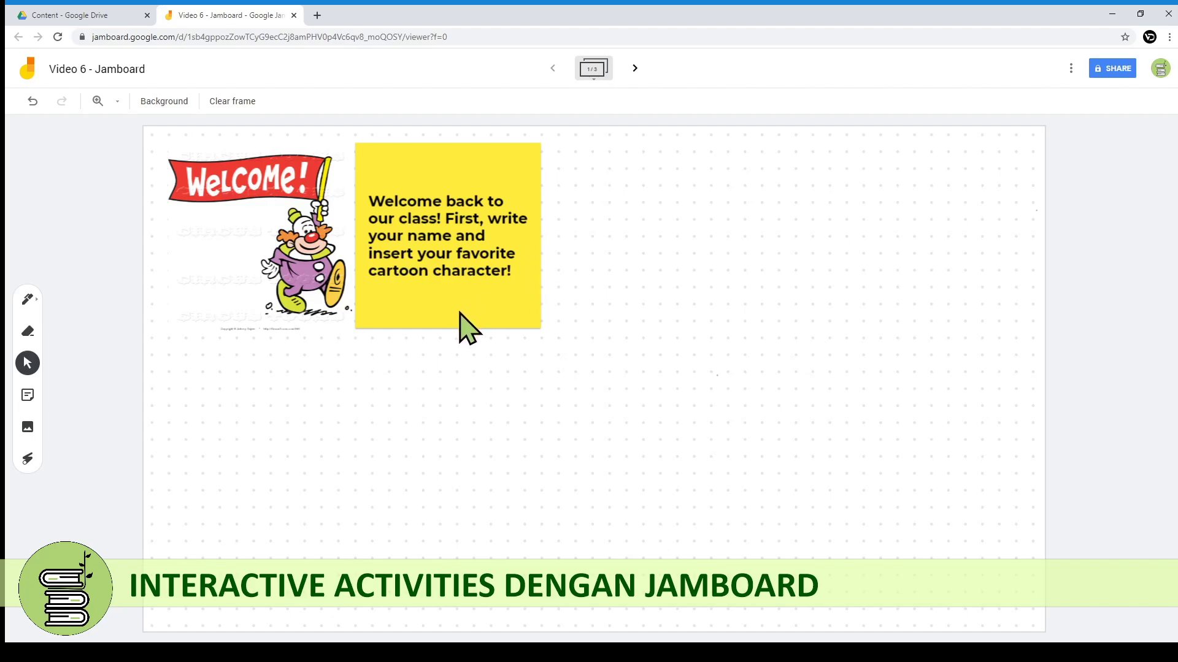
Insert the image of Mike holding books from a Google image search for "mike from monster university" and place it below the welcome clown
left_click(27, 427)
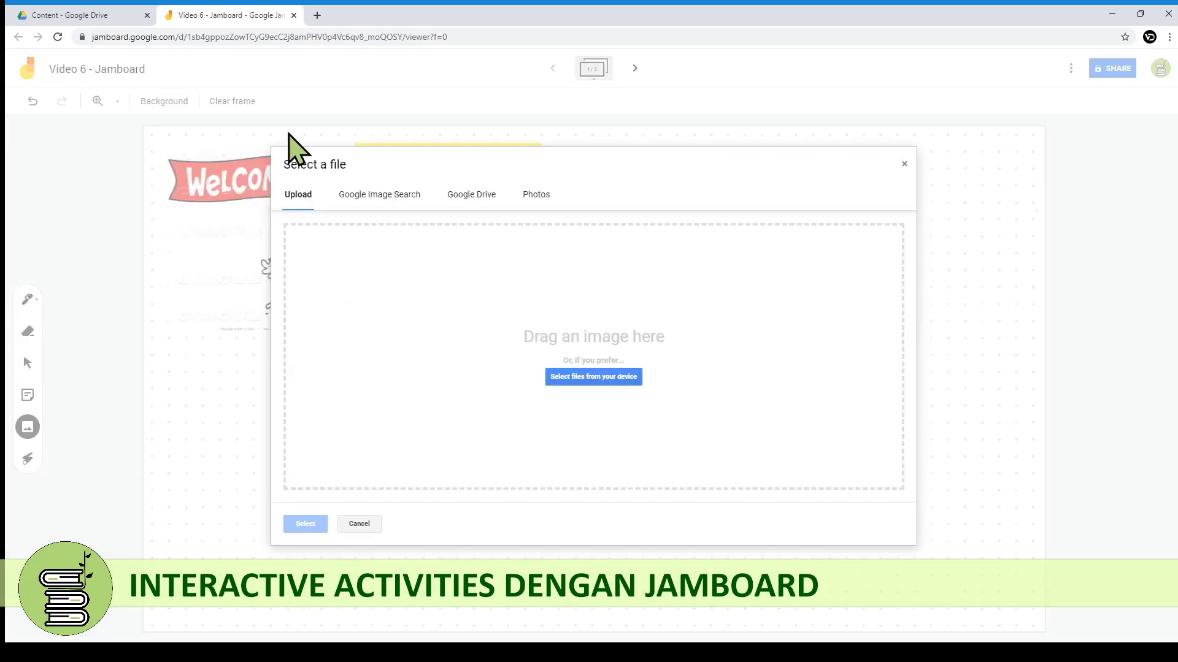
left_click(406, 202)
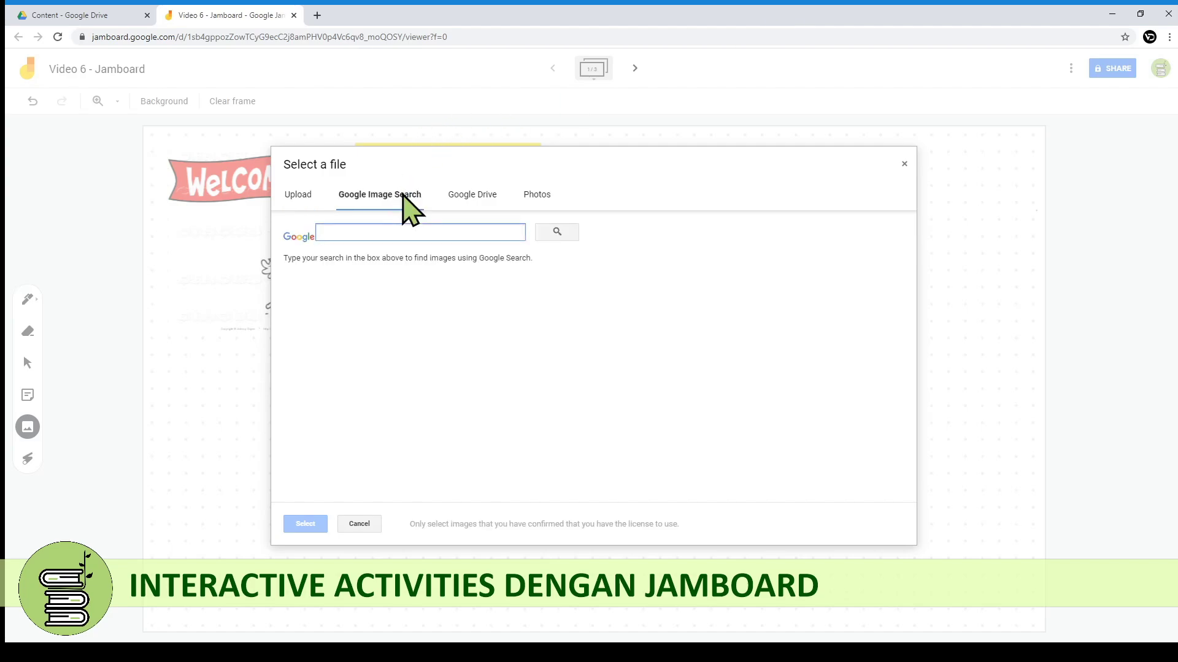
type("mike from monster univer")
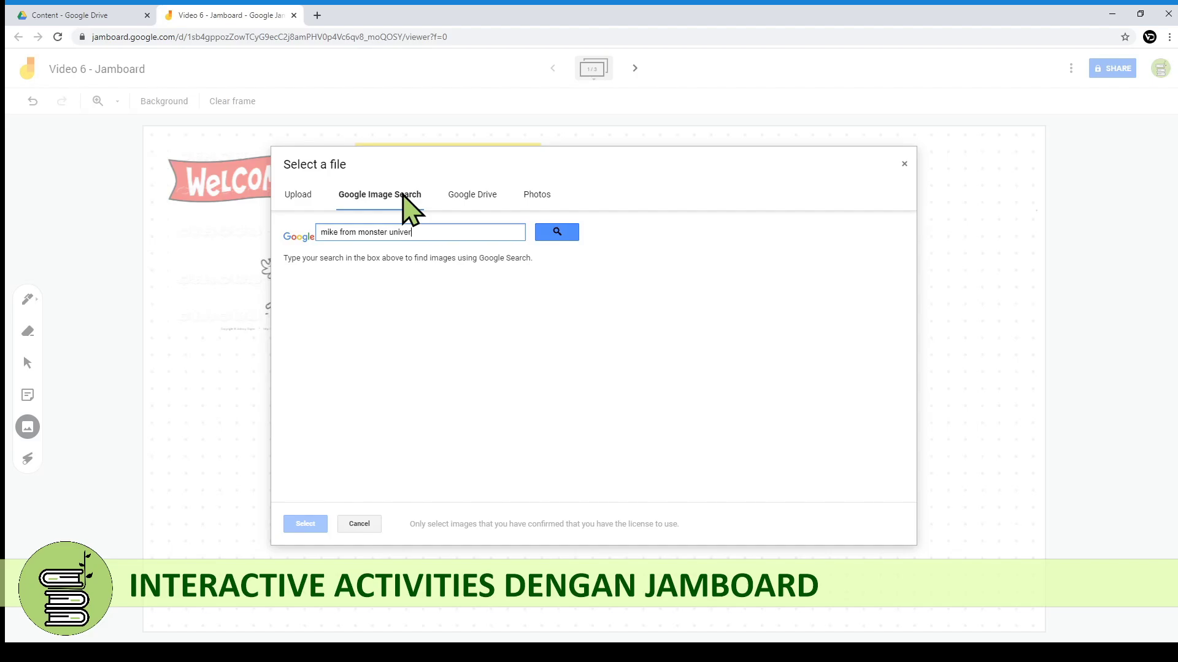
type("sity")
key("Return")
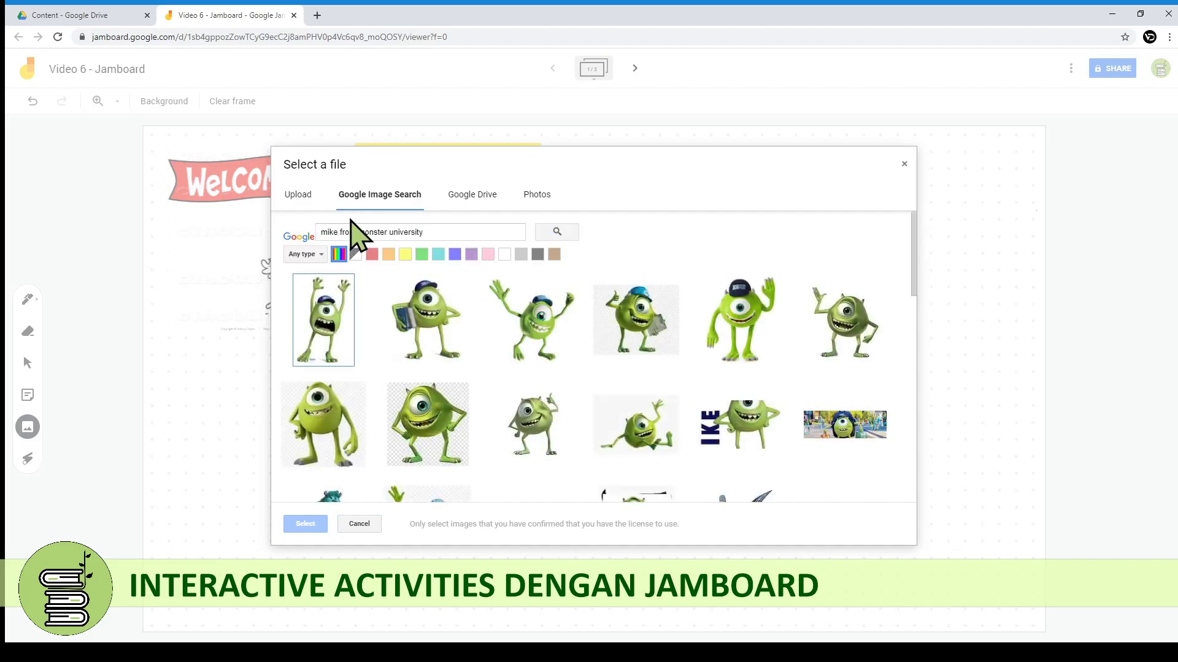
left_click(431, 334)
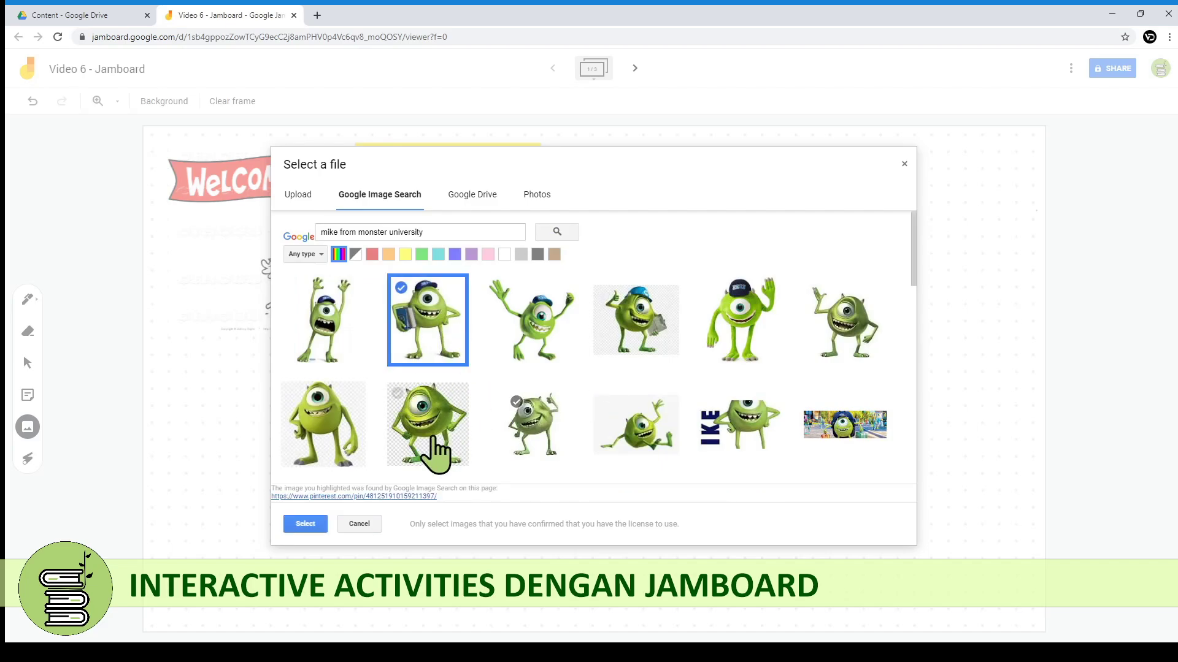
left_click(312, 524)
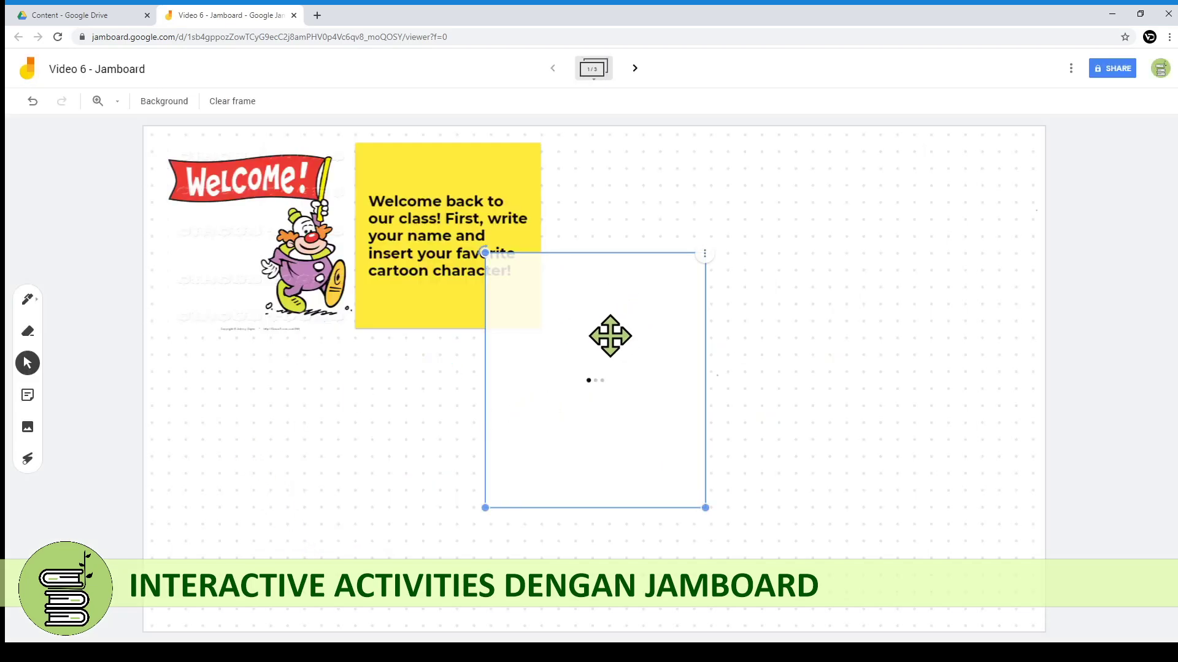
left_click_drag(610, 334, 297, 441)
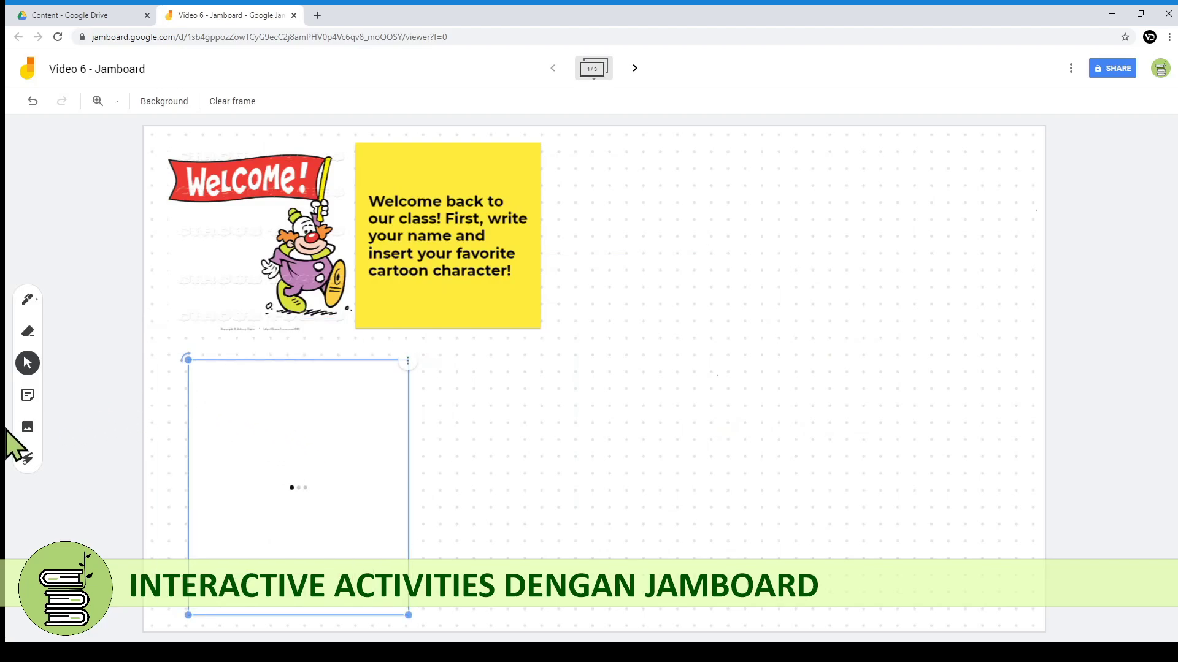
Add a yellow sticky note with the student's first name and move it below the welcome clown picture
left_click(27, 402)
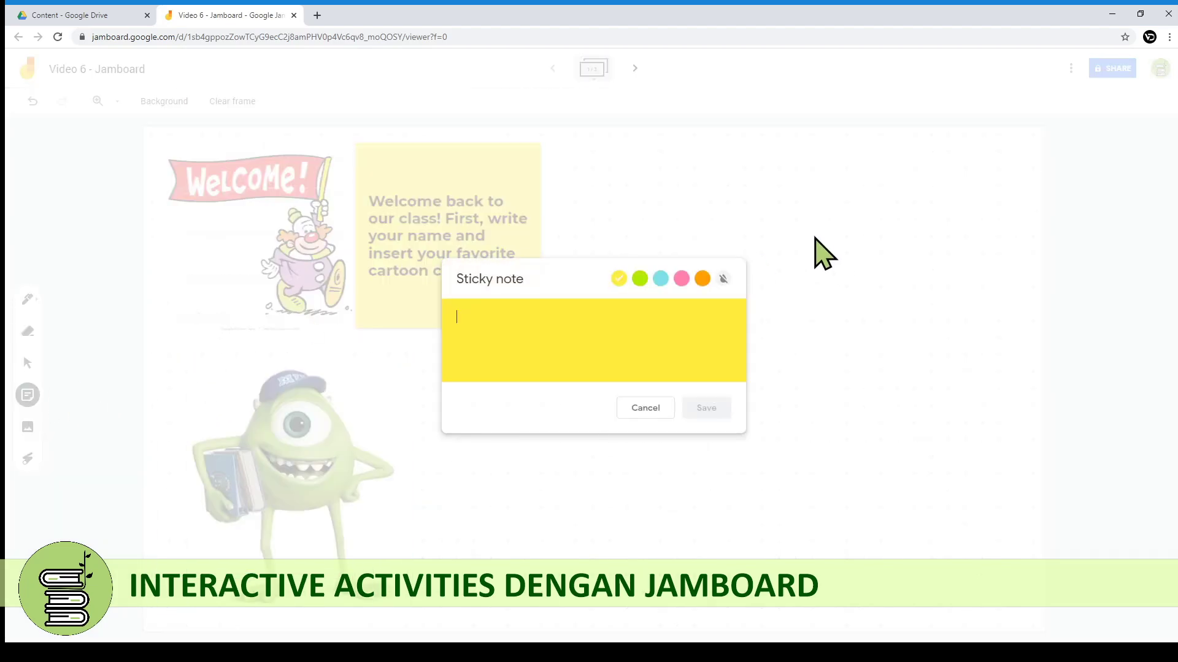
type("ophel")
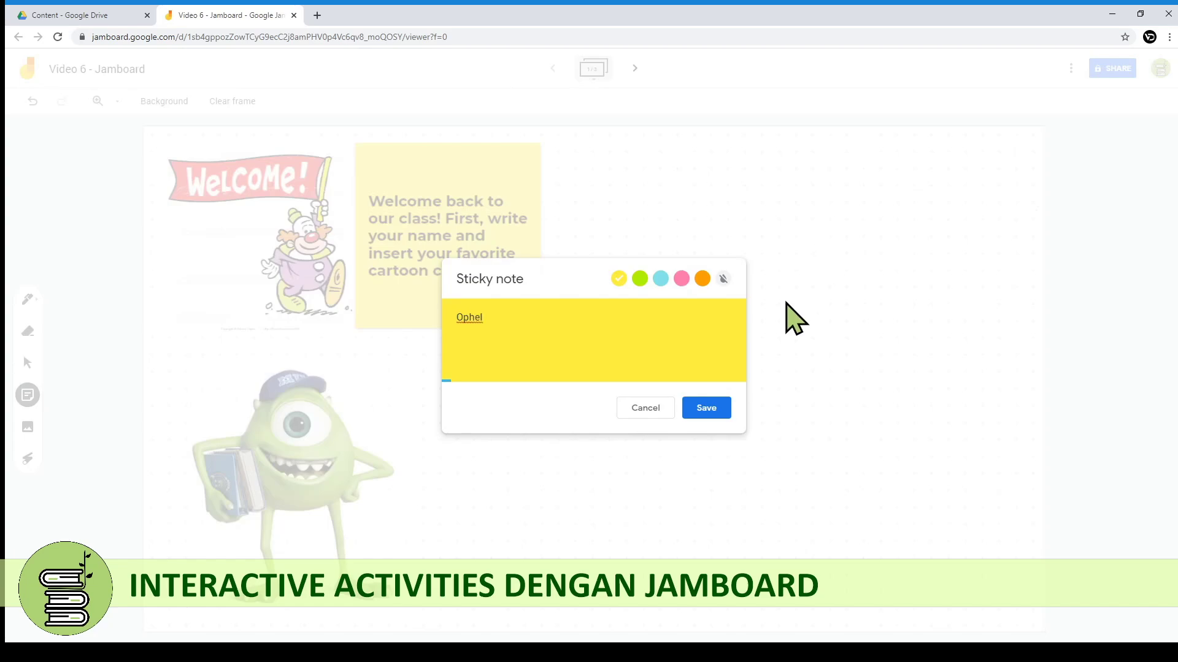
left_click(718, 411)
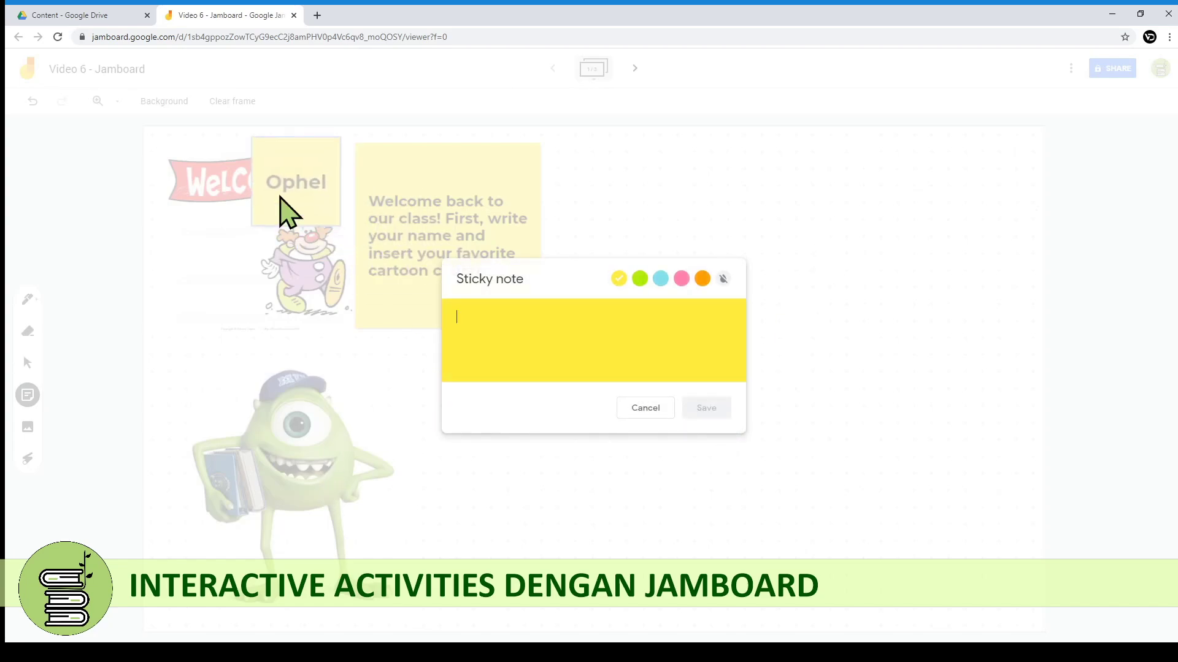
left_click(662, 404)
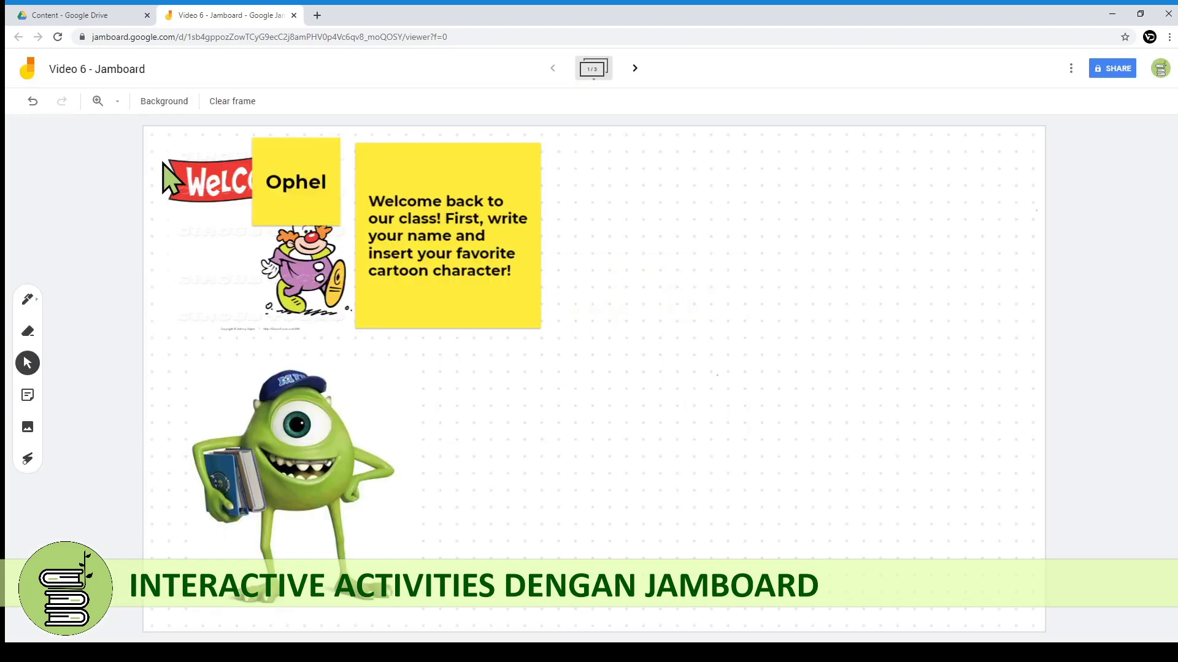
left_click_drag(292, 180, 214, 401)
Shrink the Mike picture to about the width of the name note and place it directly beneath that note
left_click(351, 548)
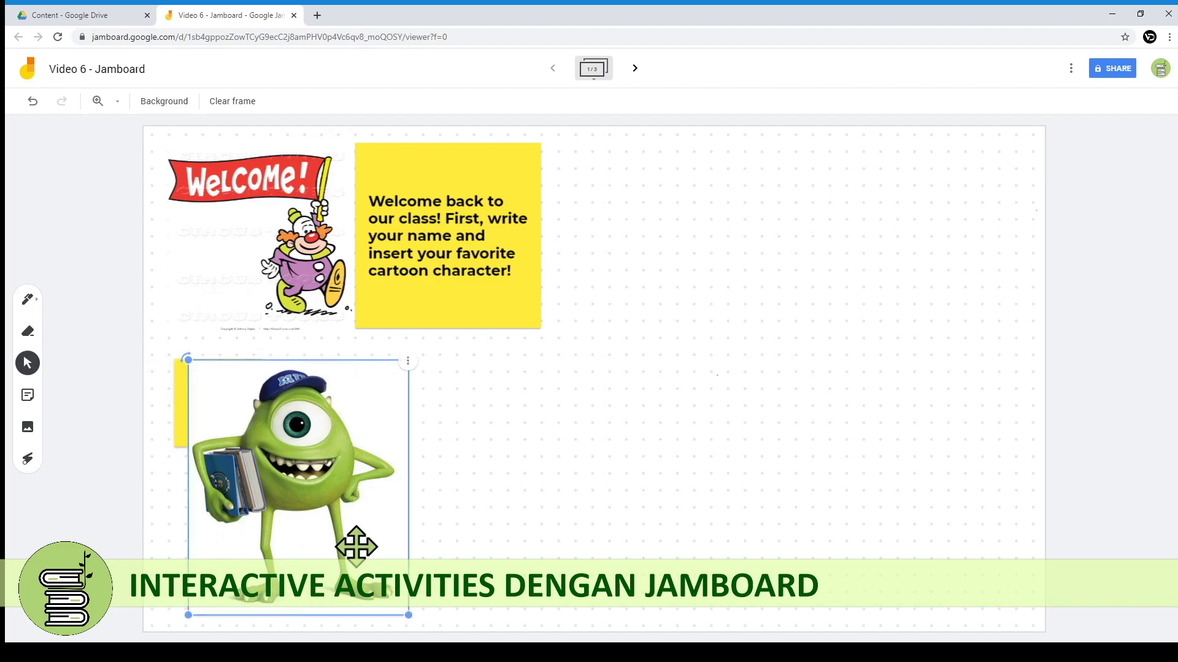
left_click_drag(407, 616, 291, 457)
left_click_drag(250, 387, 246, 488)
left_click(464, 550)
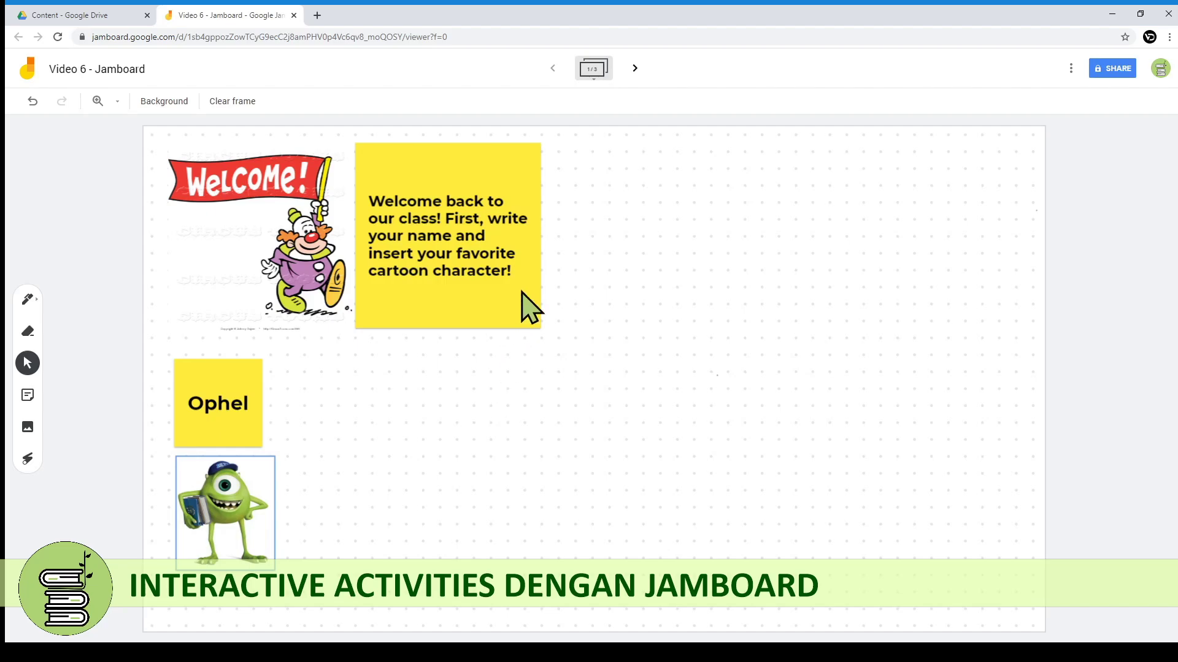
On the second frame, replace the large yellow sticky note's text with "Write down names of food"
left_click(636, 69)
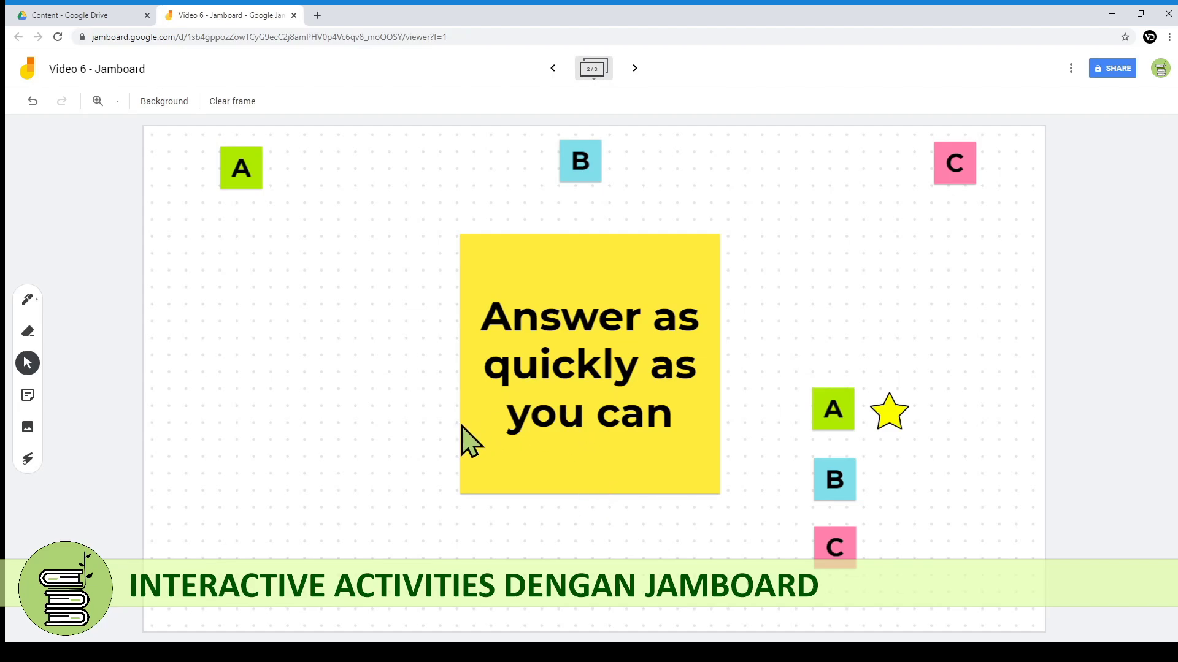
double_click(587, 425)
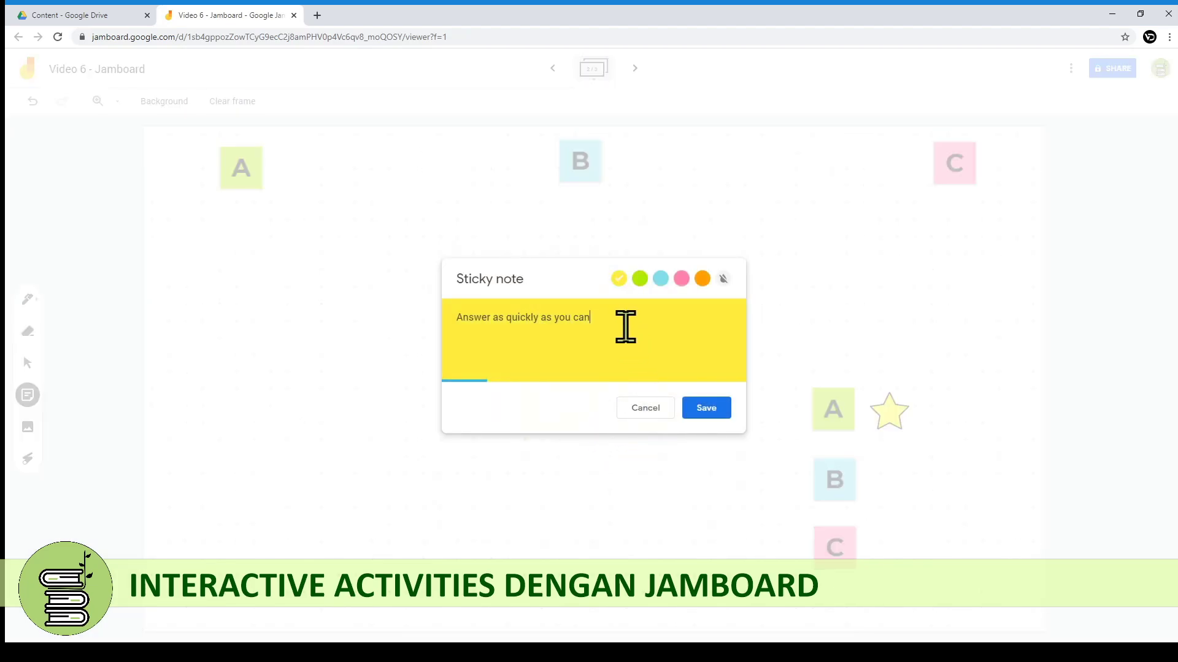
key("ctrl+a")
type("W")
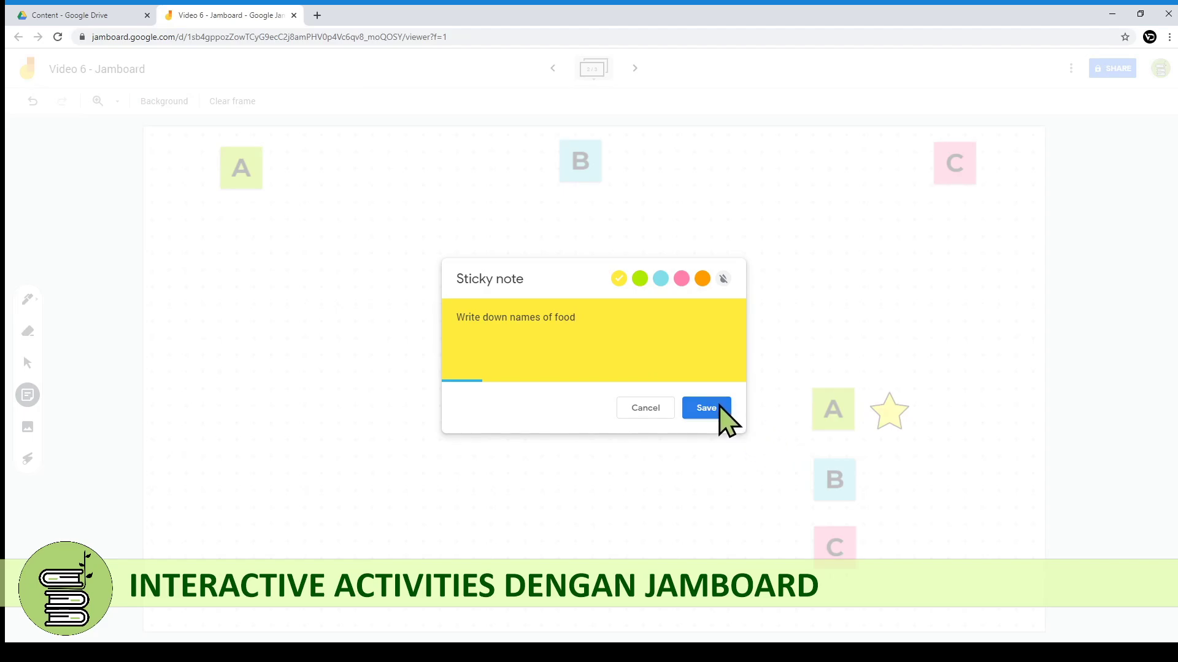
left_click(713, 408)
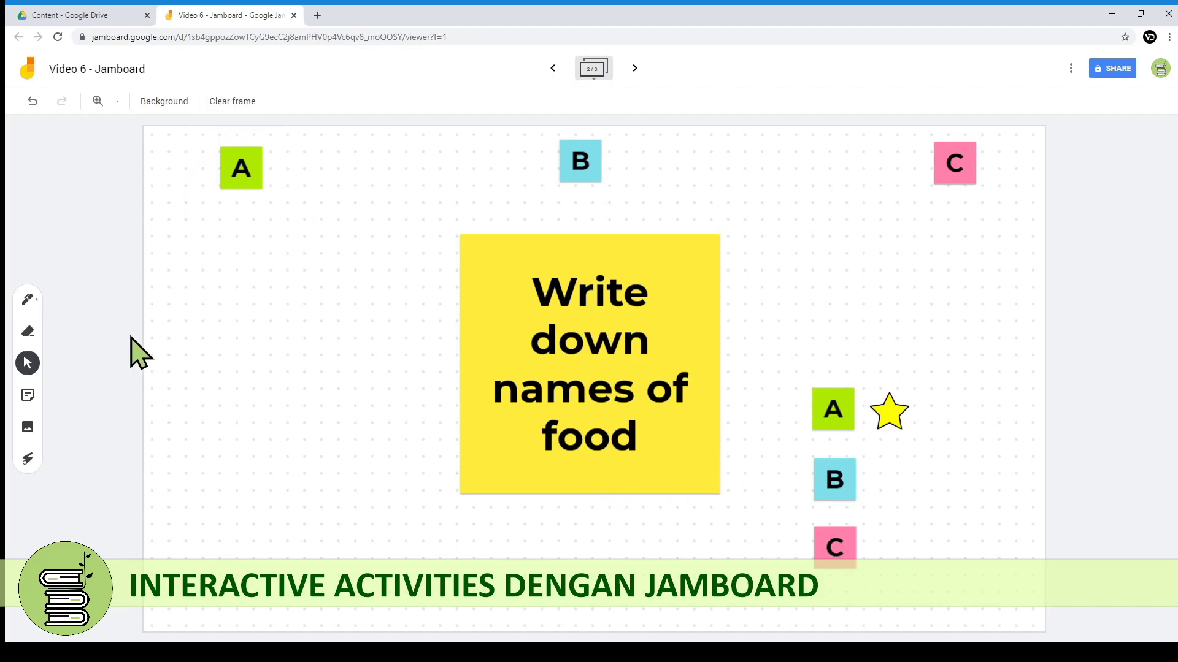
Add a green sticky note reading "karedok" and place it under the group A label in the frame's upper-left area
left_click(28, 395)
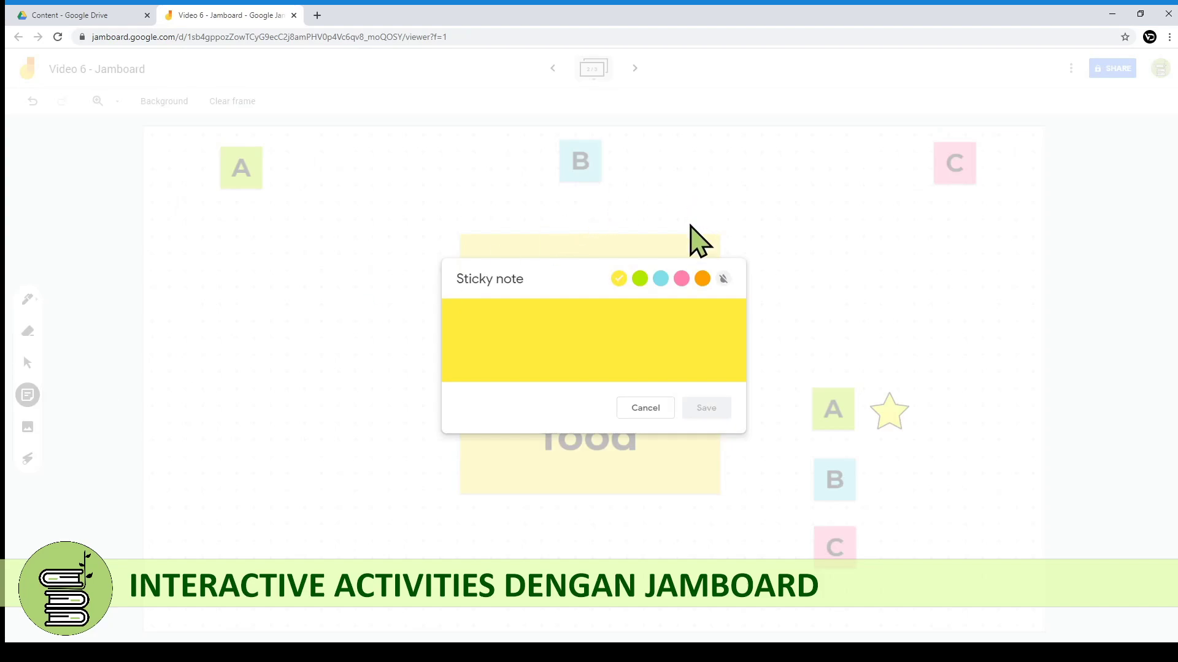
left_click(640, 279)
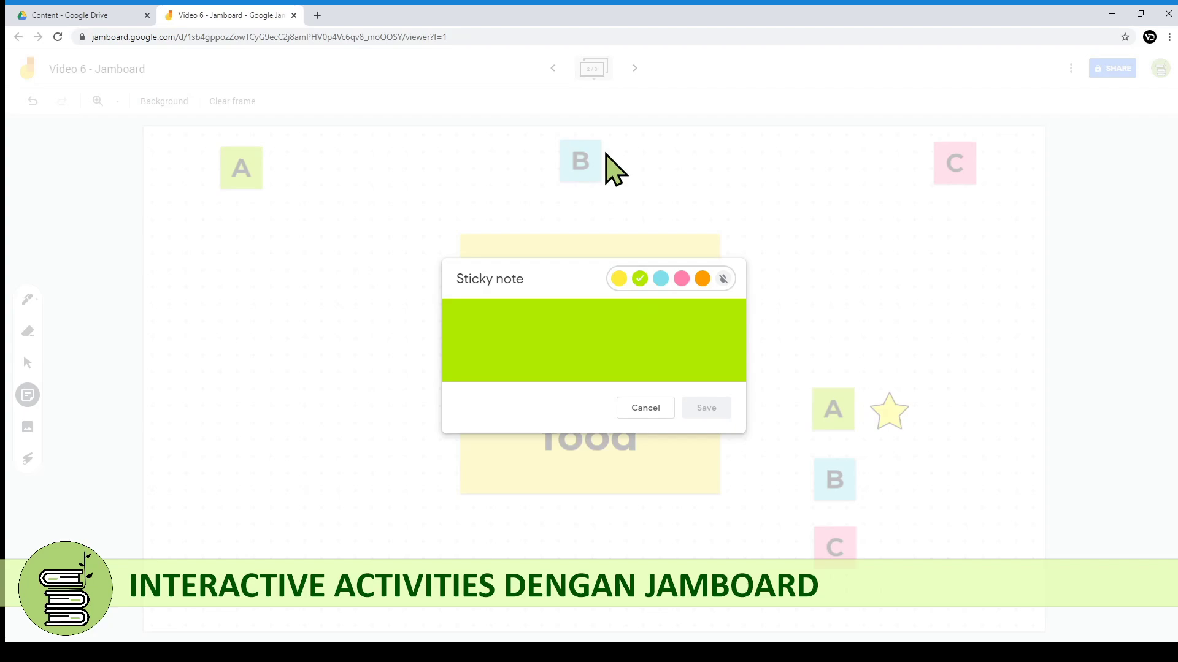
left_click(598, 362)
type("karedok")
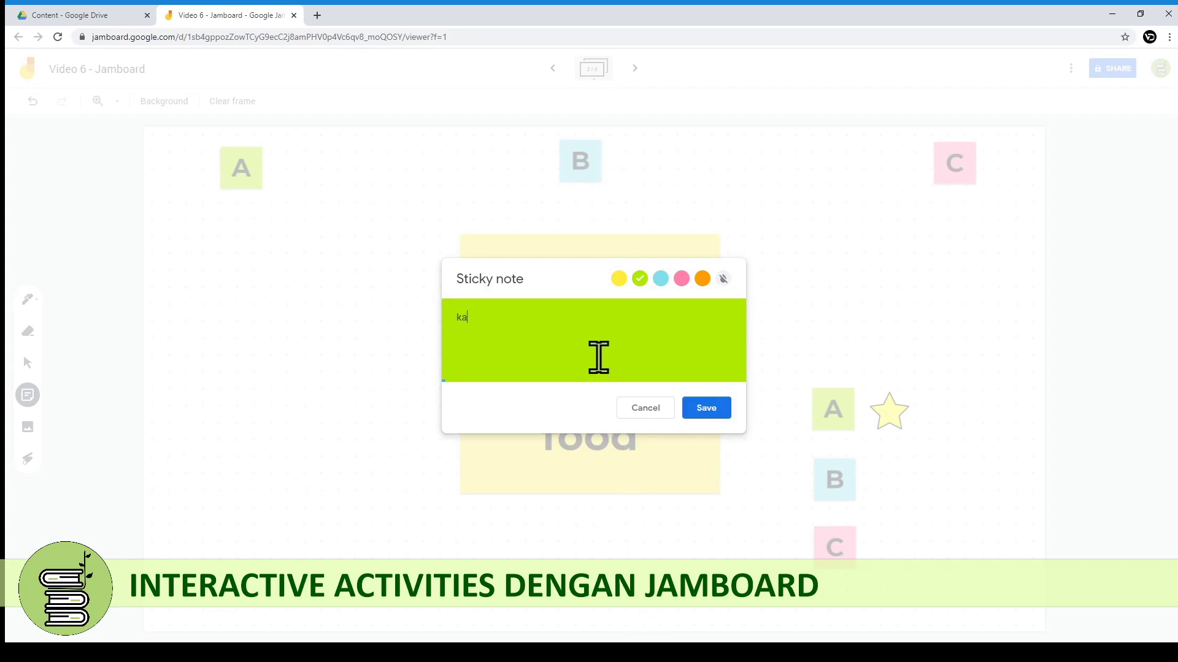
left_click(706, 408)
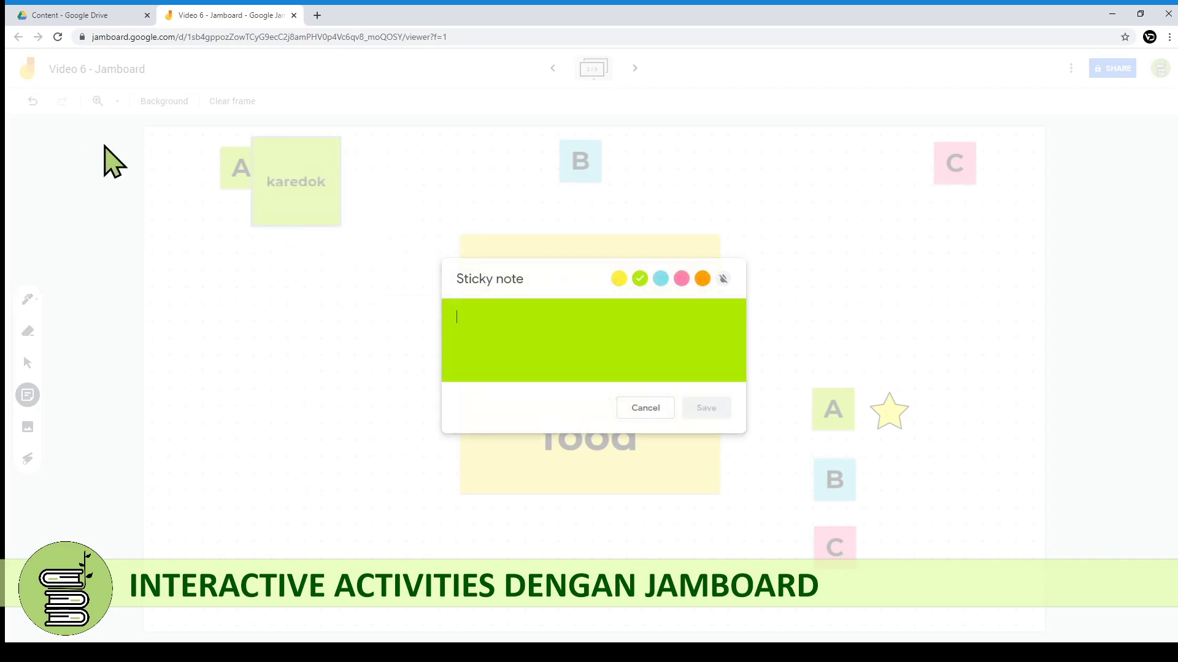
left_click(314, 167)
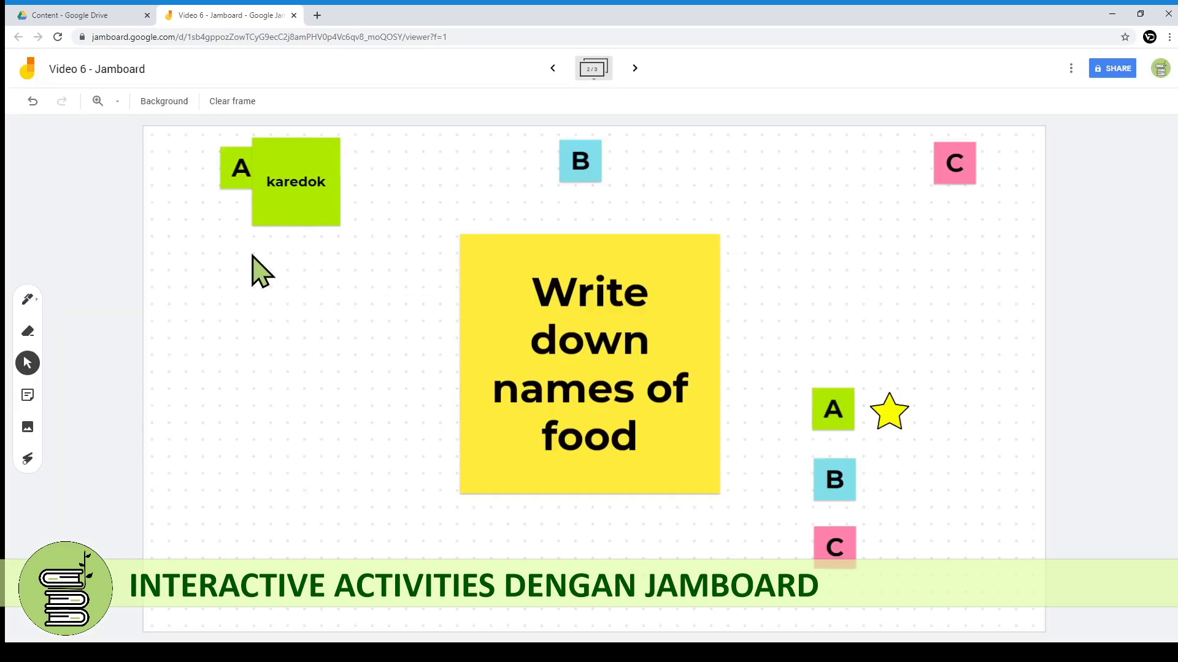
left_click_drag(314, 163, 250, 240)
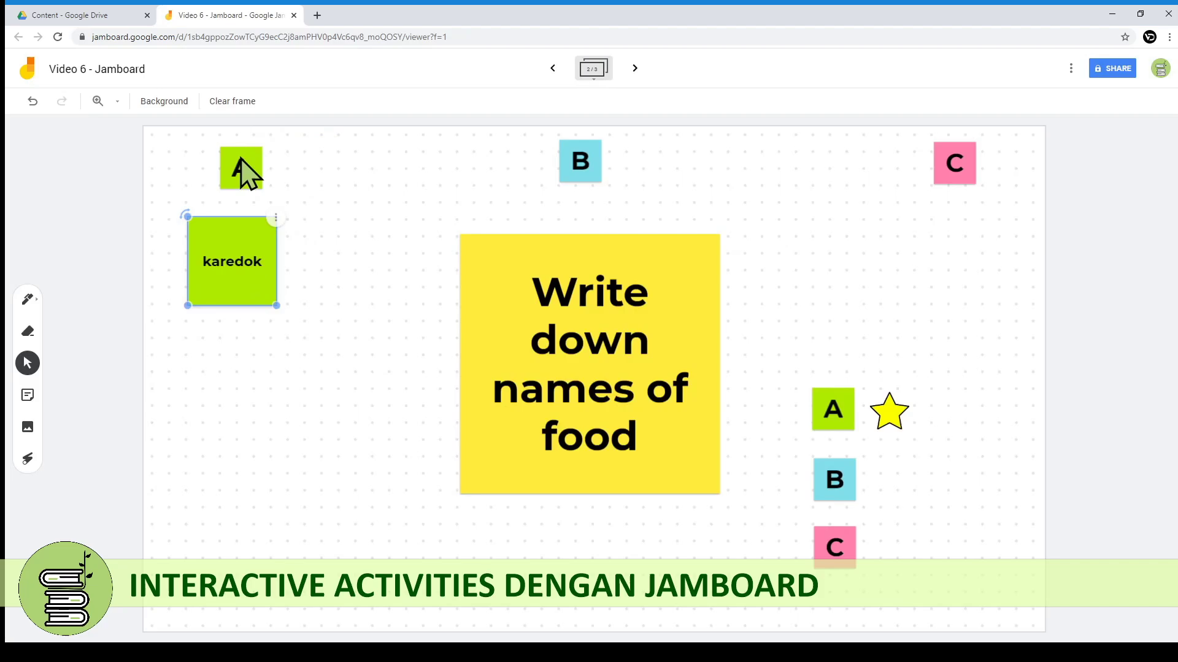
left_click(790, 397)
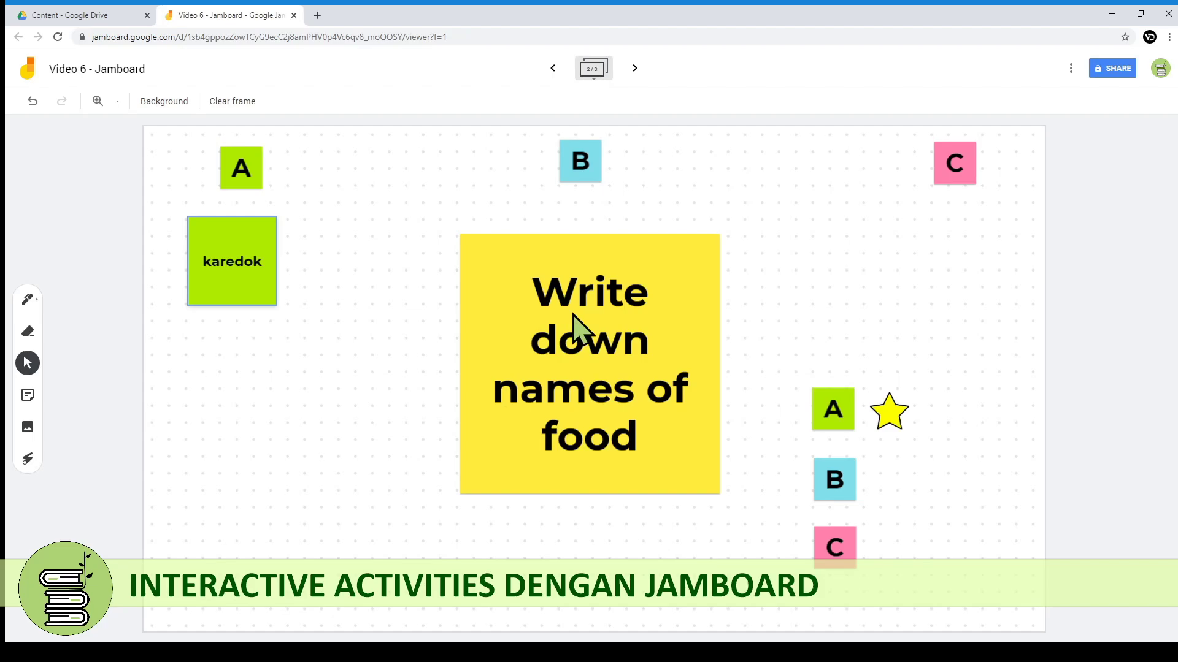
left_click(231, 247)
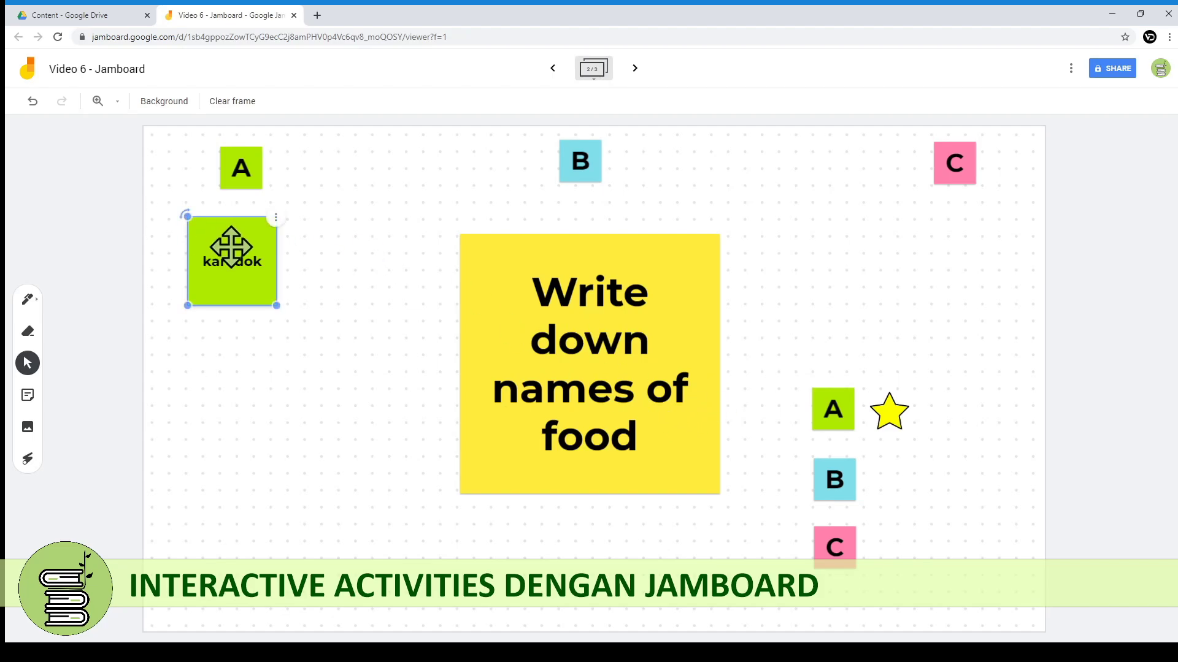
left_click(243, 203)
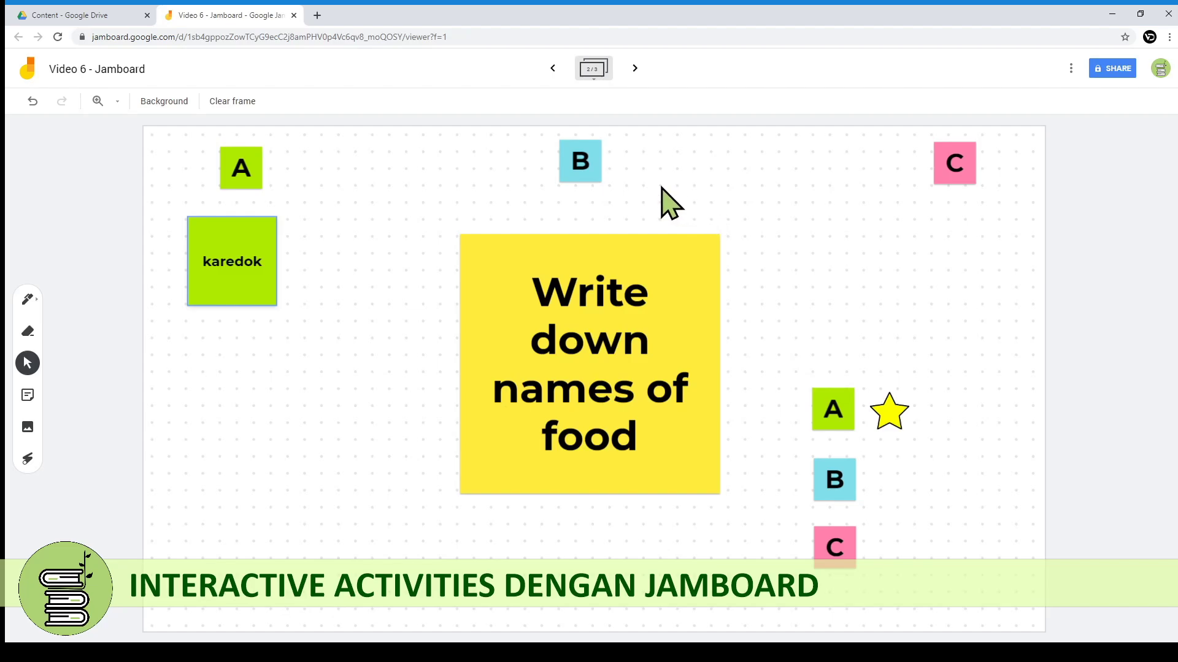
On frame 3, add a yellow note reading "Cassette sales rose dramatically 5 years ago and has remained stable ever since" and enlarge it beside chart B
left_click(634, 69)
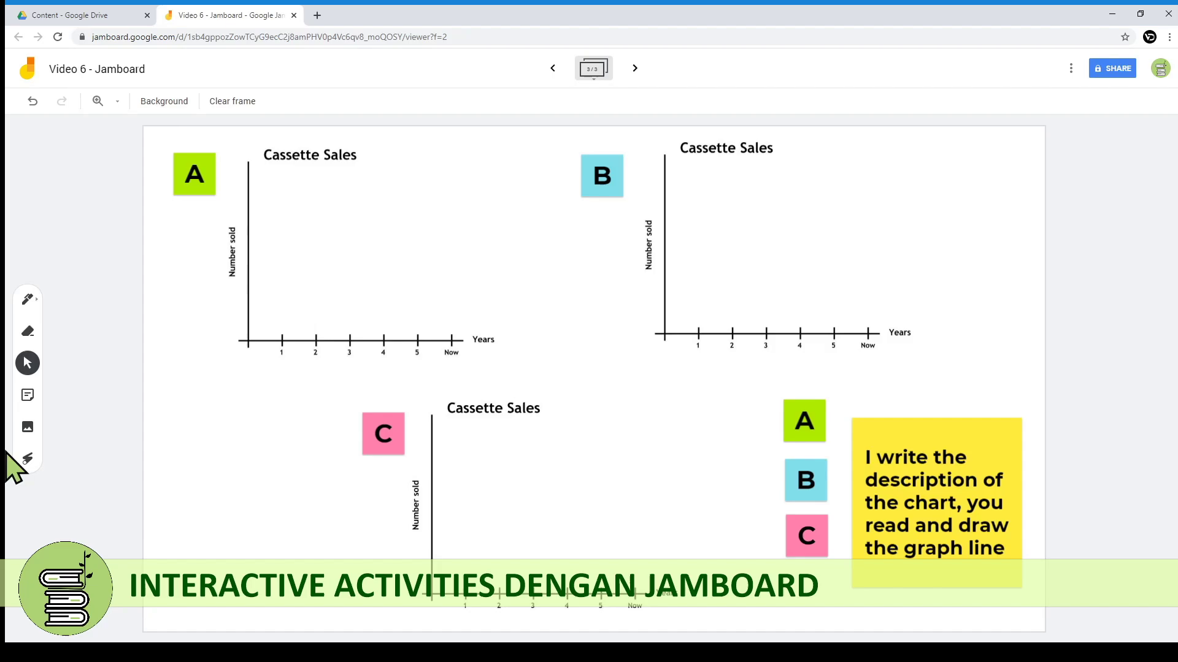
left_click(28, 396)
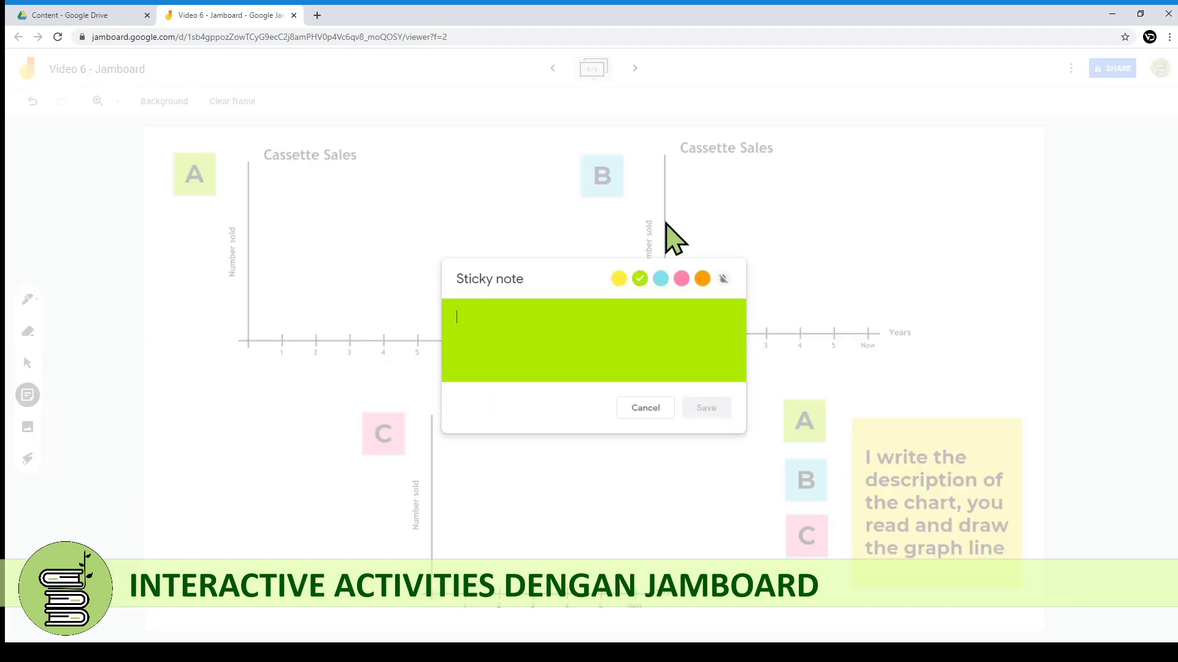
left_click(619, 279)
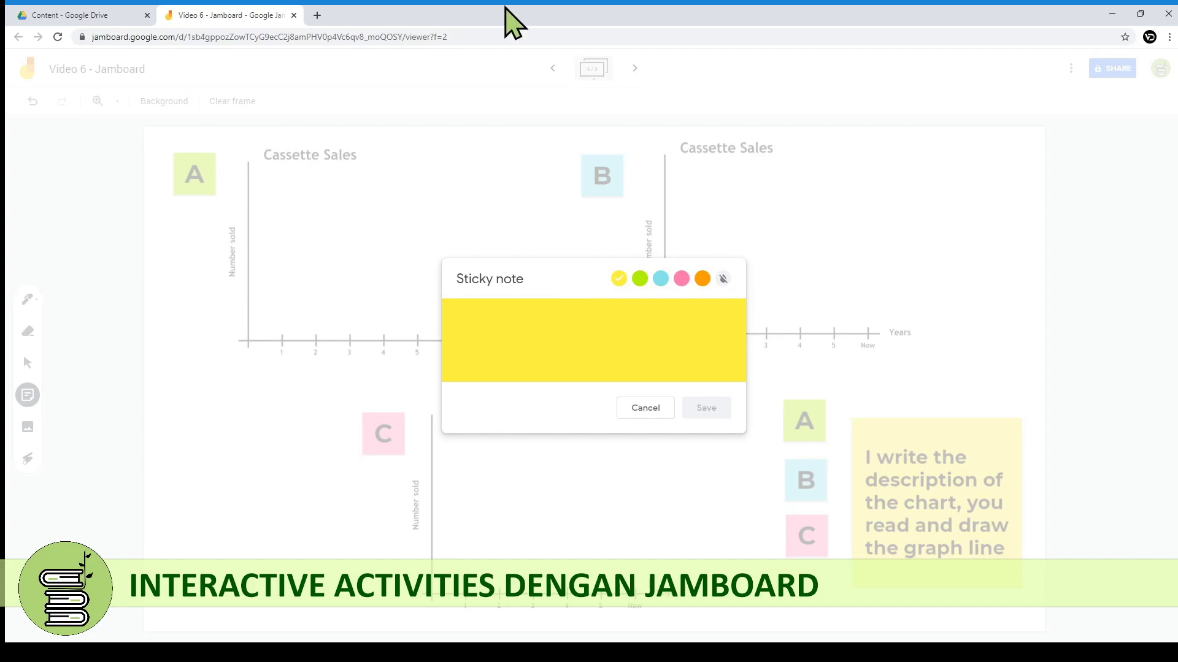
type("Cassette sales ros")
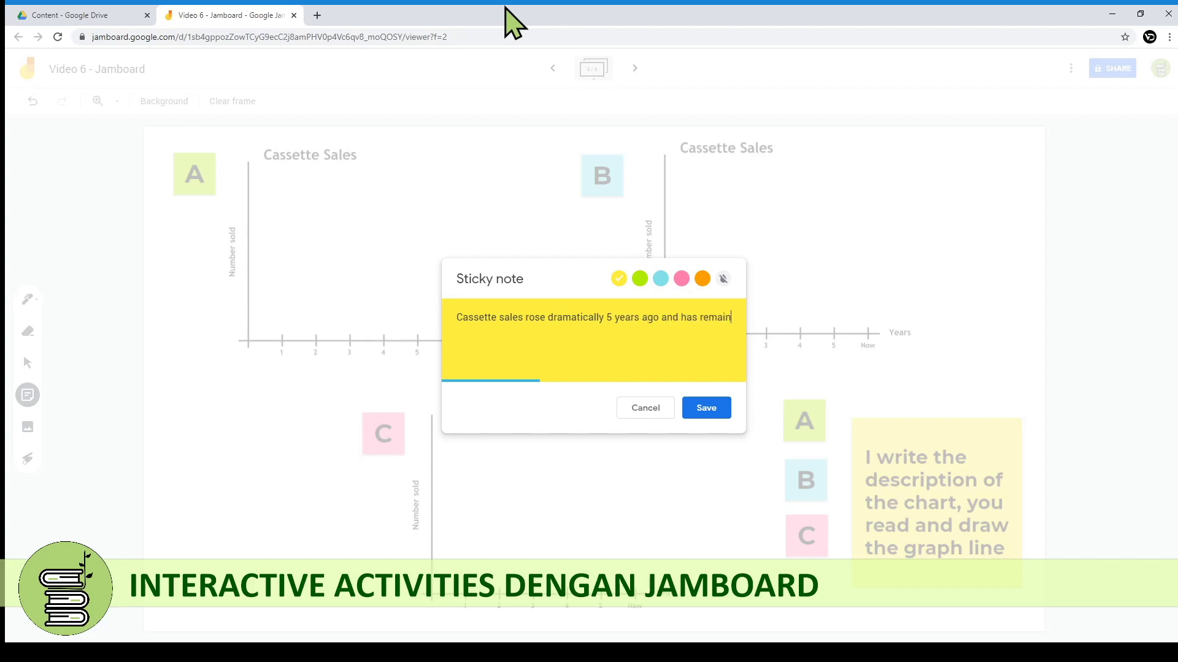
type("ed stable ever since")
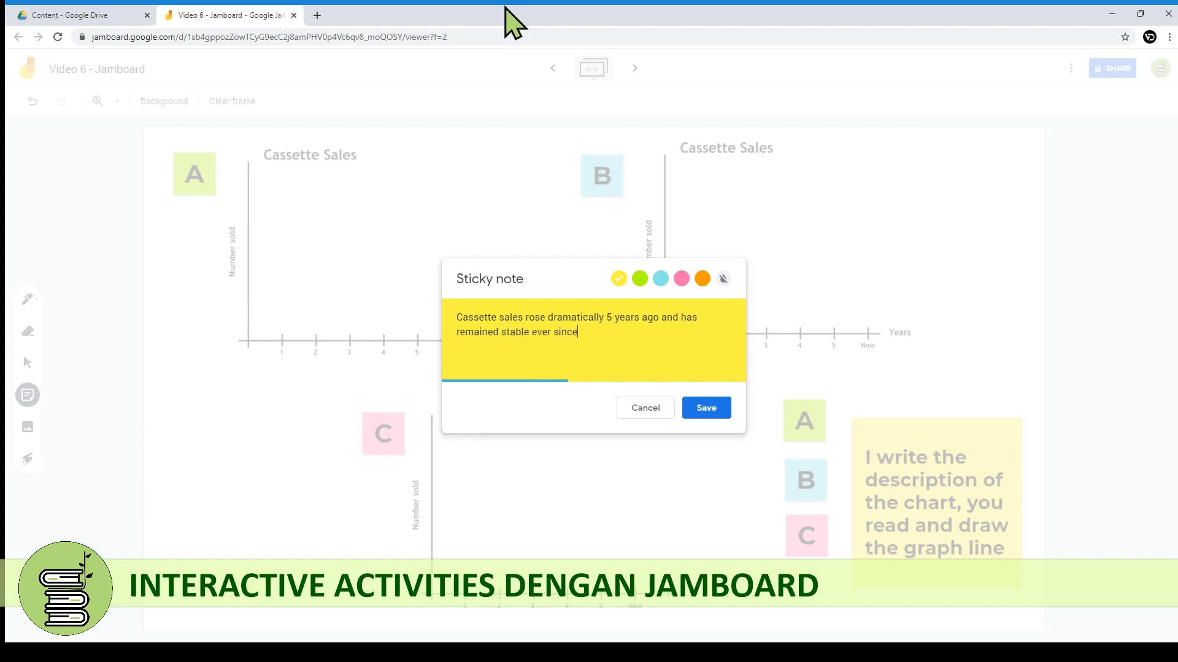
left_click(712, 412)
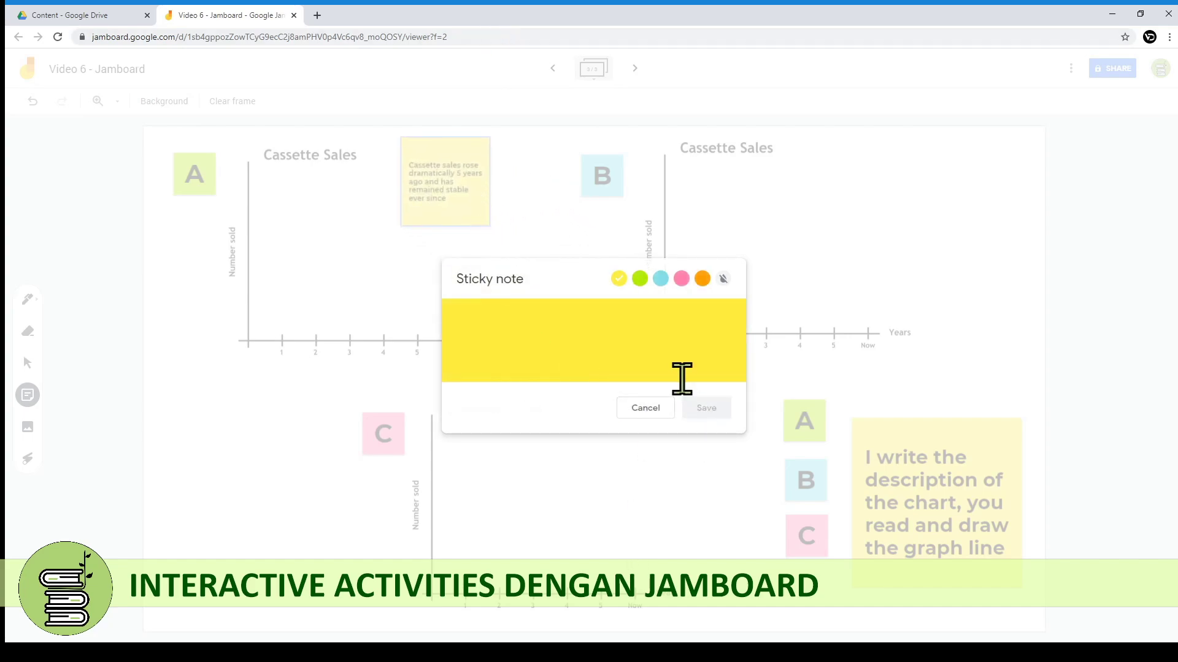
left_click(655, 408)
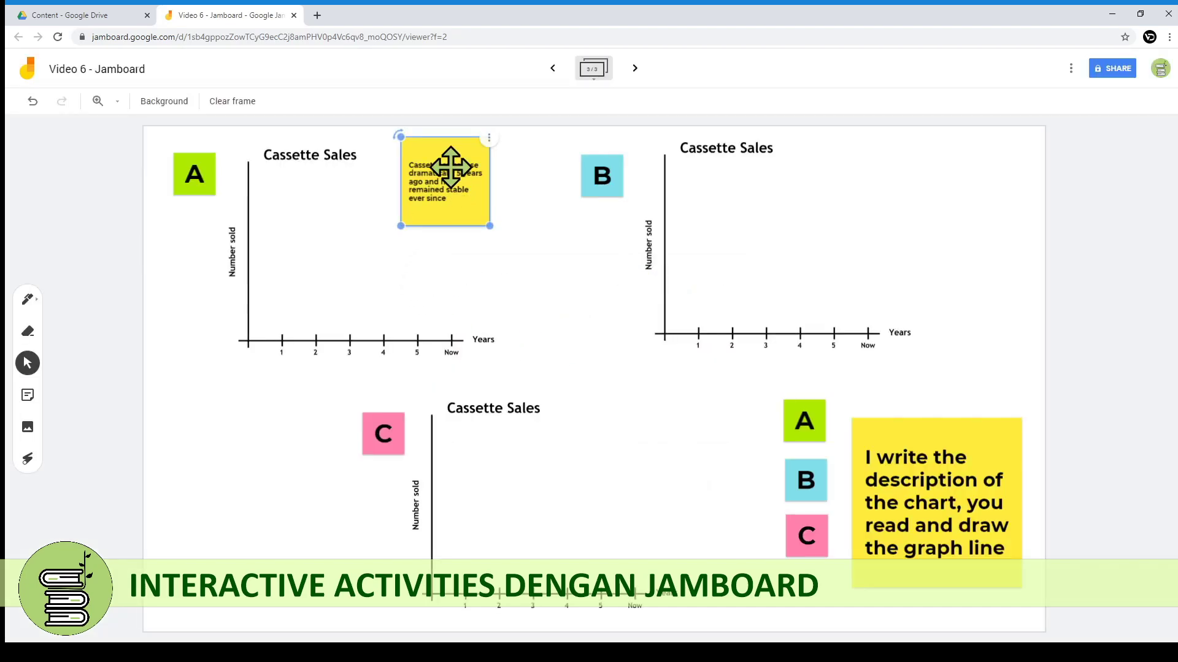
left_click_drag(452, 174, 932, 167)
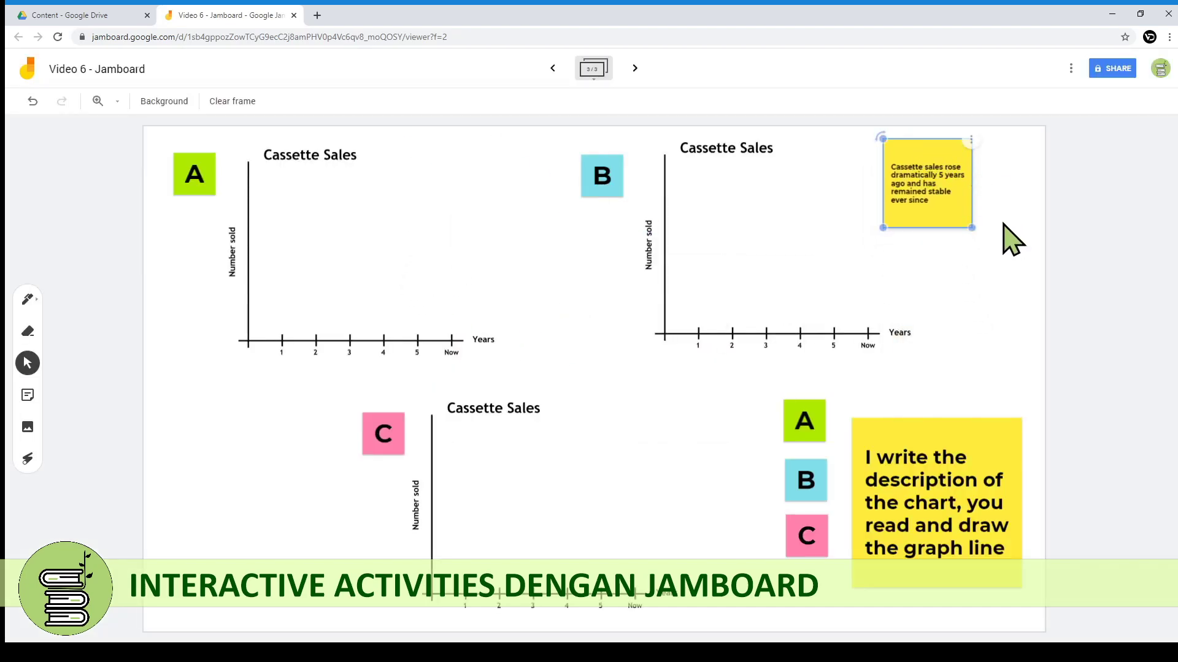
left_click_drag(969, 227, 999, 331)
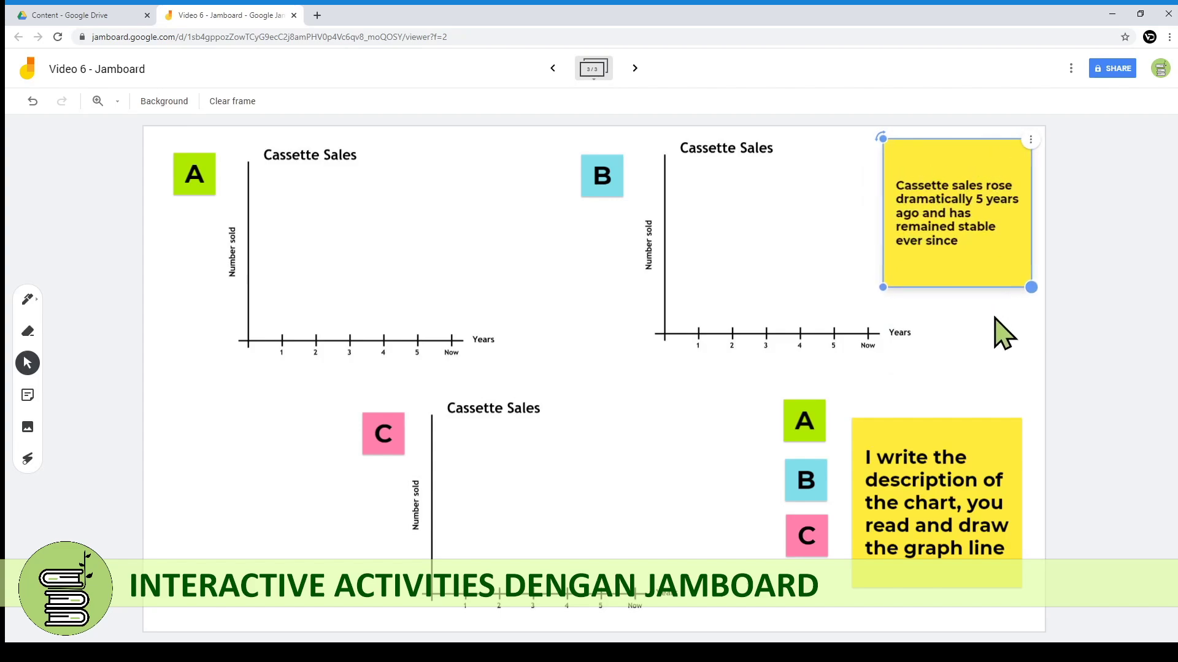
Draw a freehand line on chart A that climbs steeply from the origin to year 1 and runs roughly level to Now
left_click(920, 300)
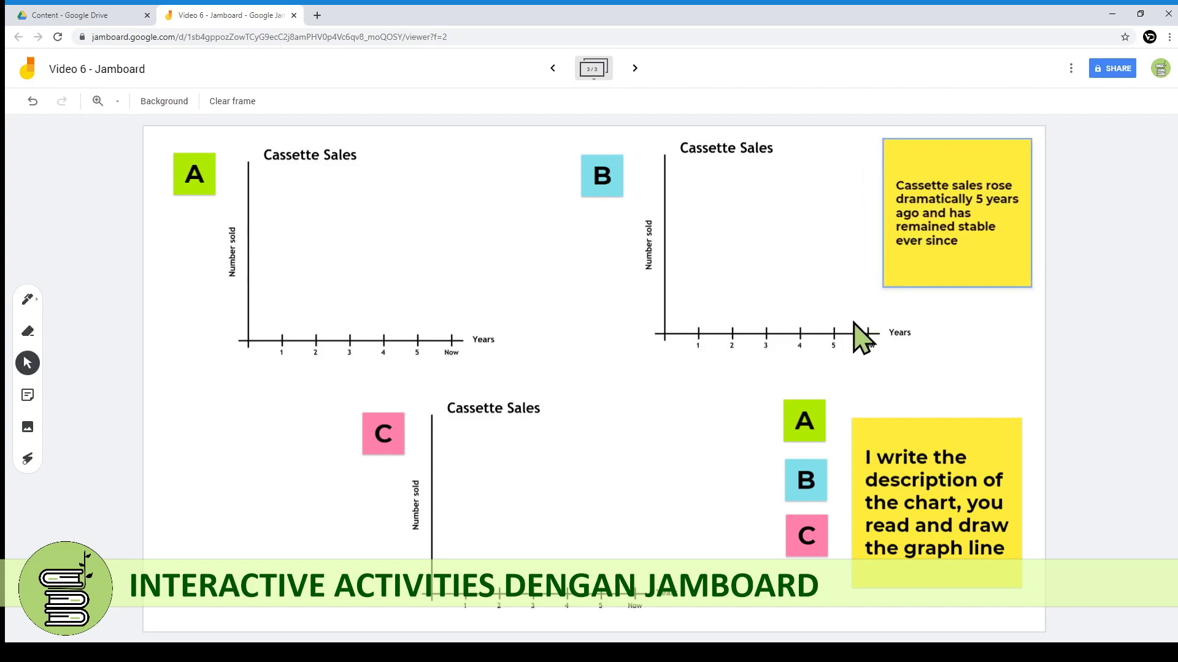
left_click(27, 309)
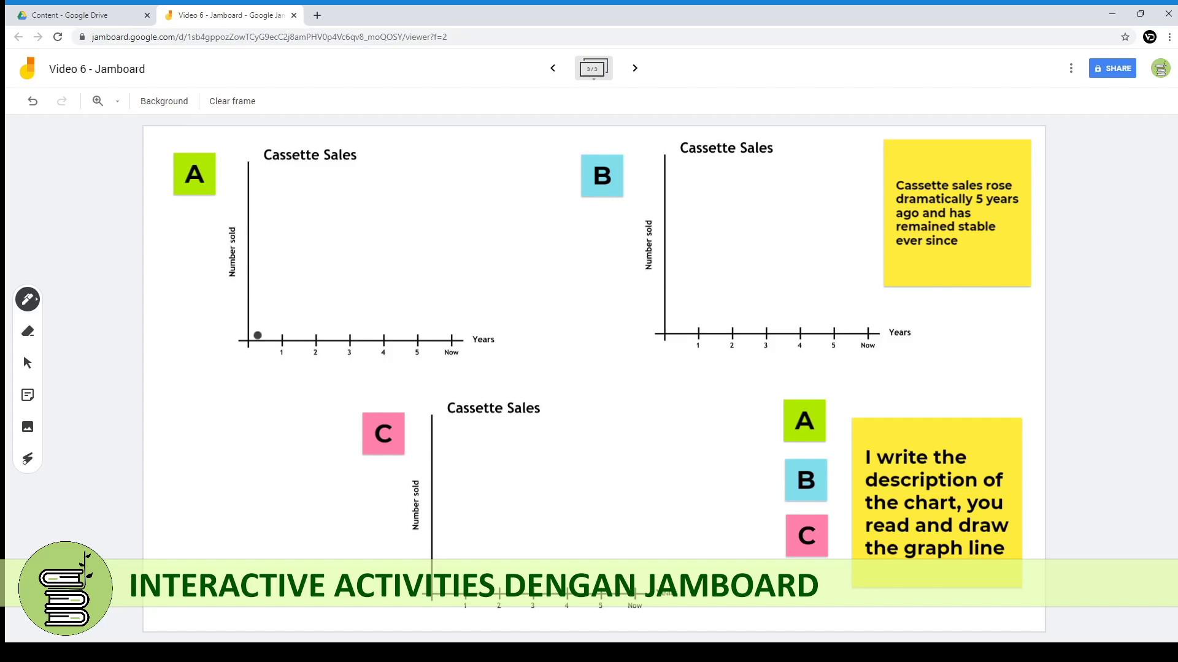
mouse_move(248, 336)
left_mouse_down()
mouse_move(286, 215)
mouse_move(462, 211)
left_mouse_up()
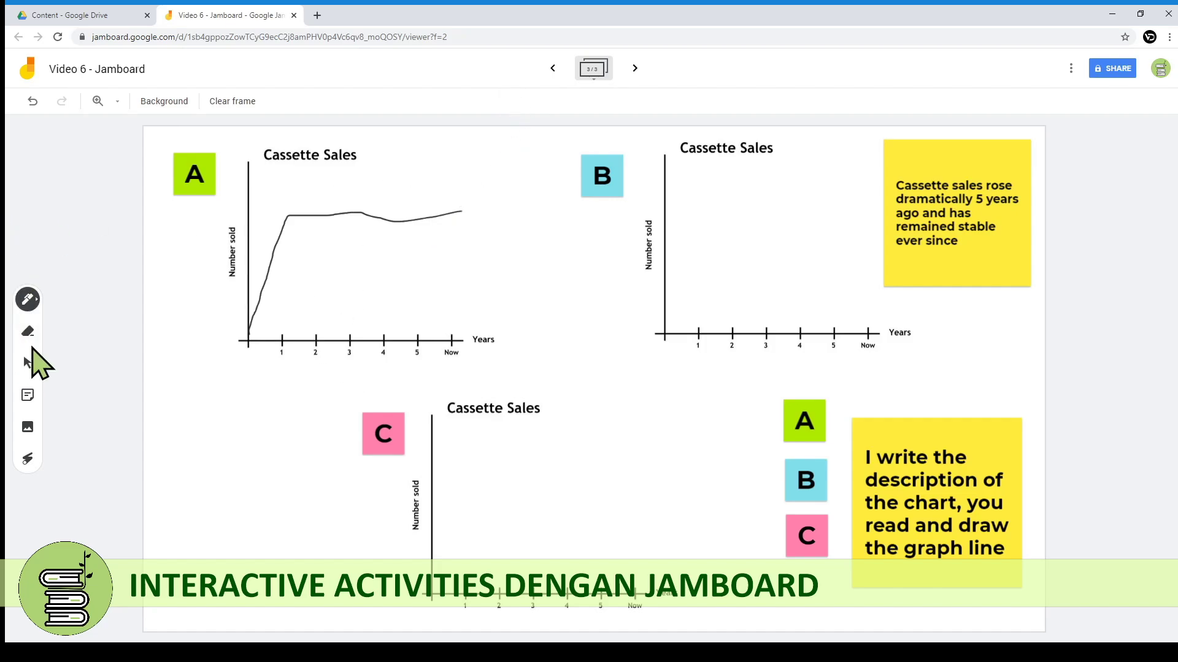
Delete the large yellow instruction note beside the A, B, C labels and the small cassette trend note beneath it
left_click(28, 363)
left_click(977, 549)
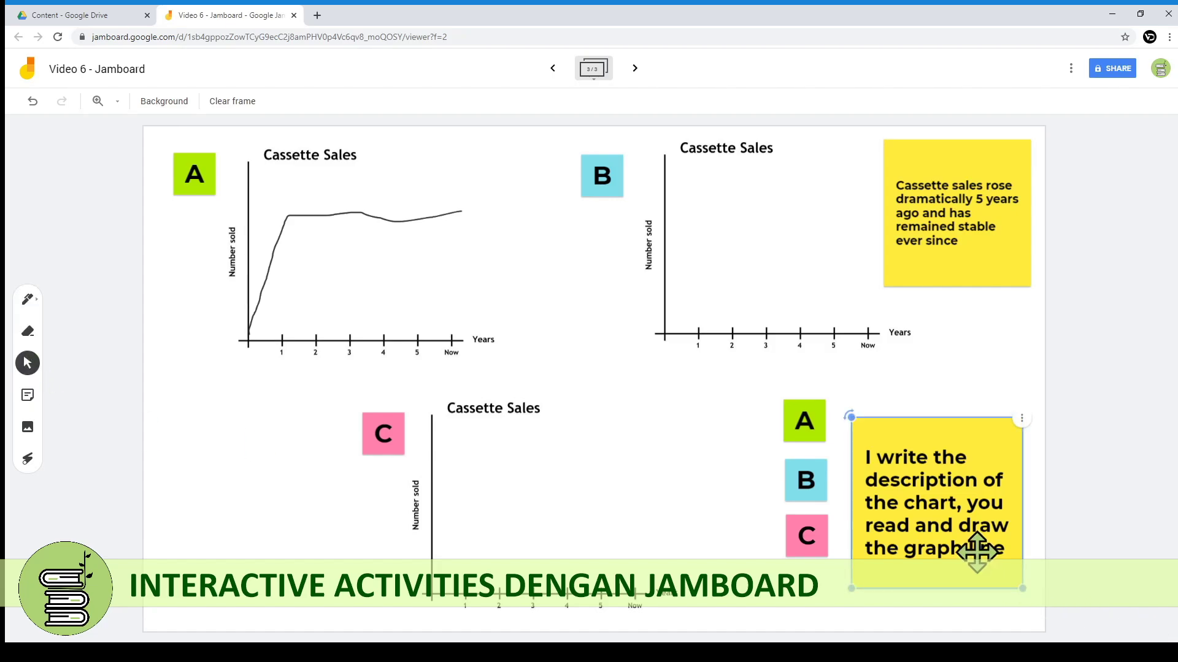
key("Delete")
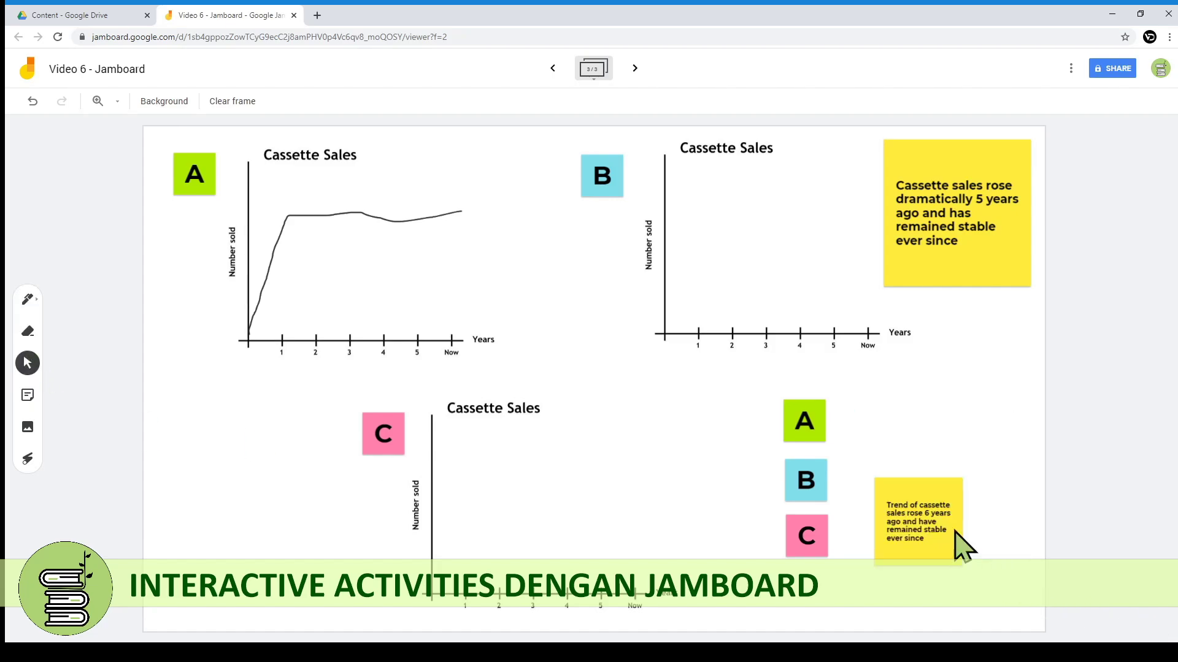
left_click(903, 512)
key("Delete")
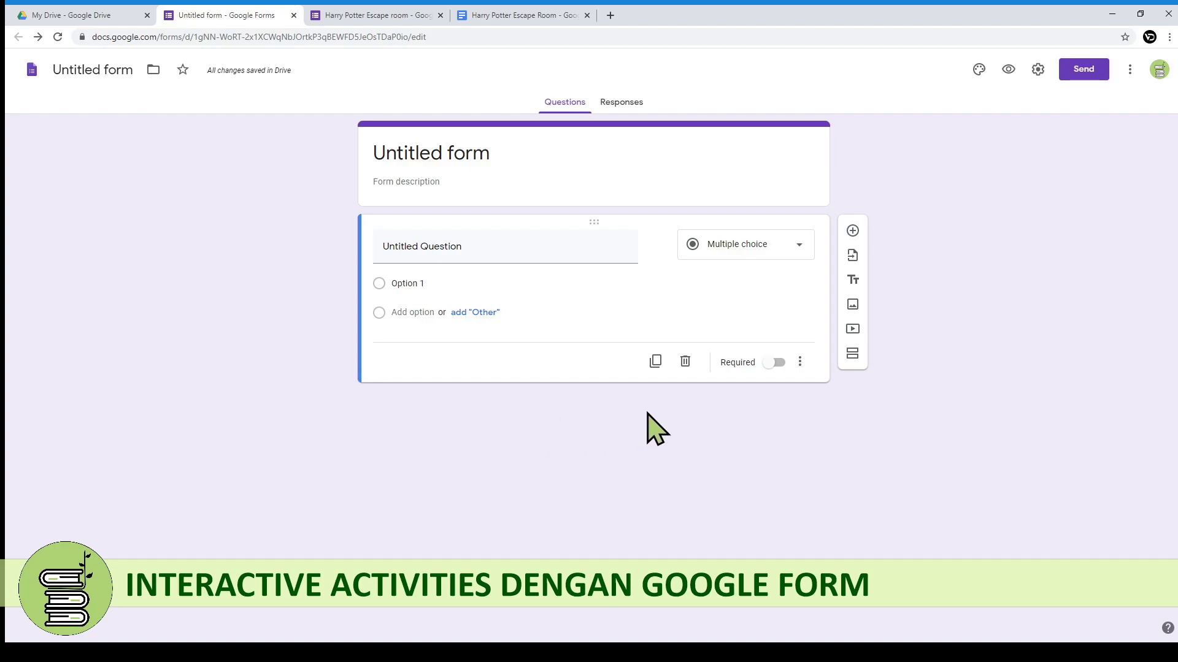
In the untitled Google Form, turn on the option that makes the form a quiz and save the settings
left_click(1035, 71)
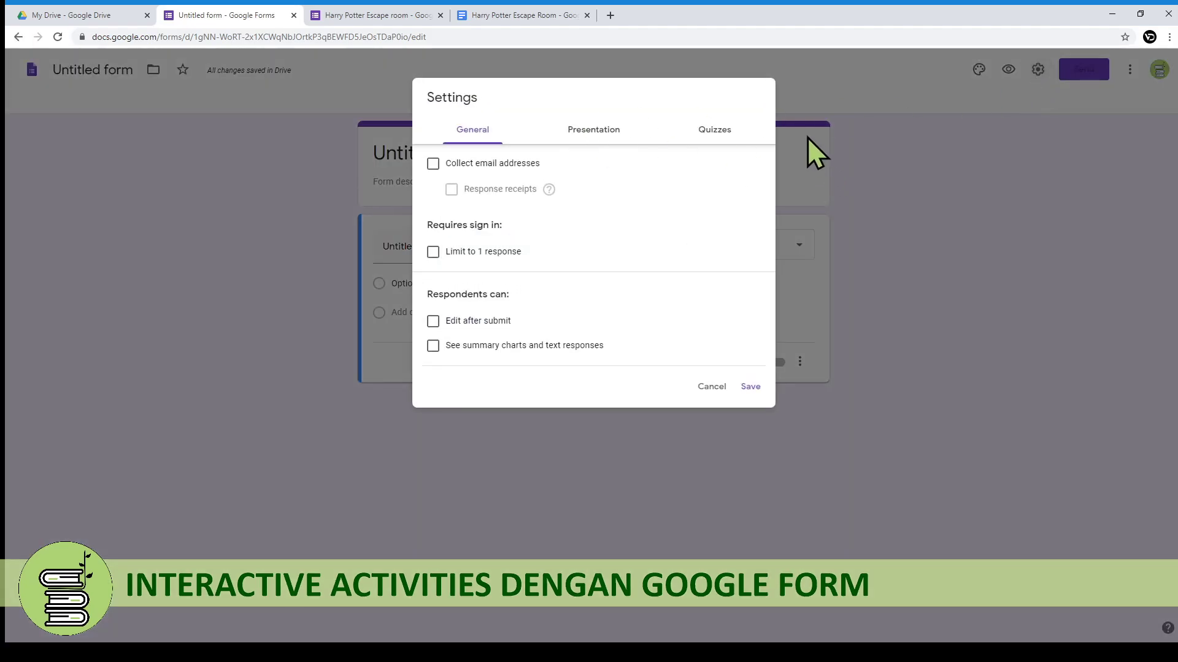
left_click(752, 127)
left_click(438, 164)
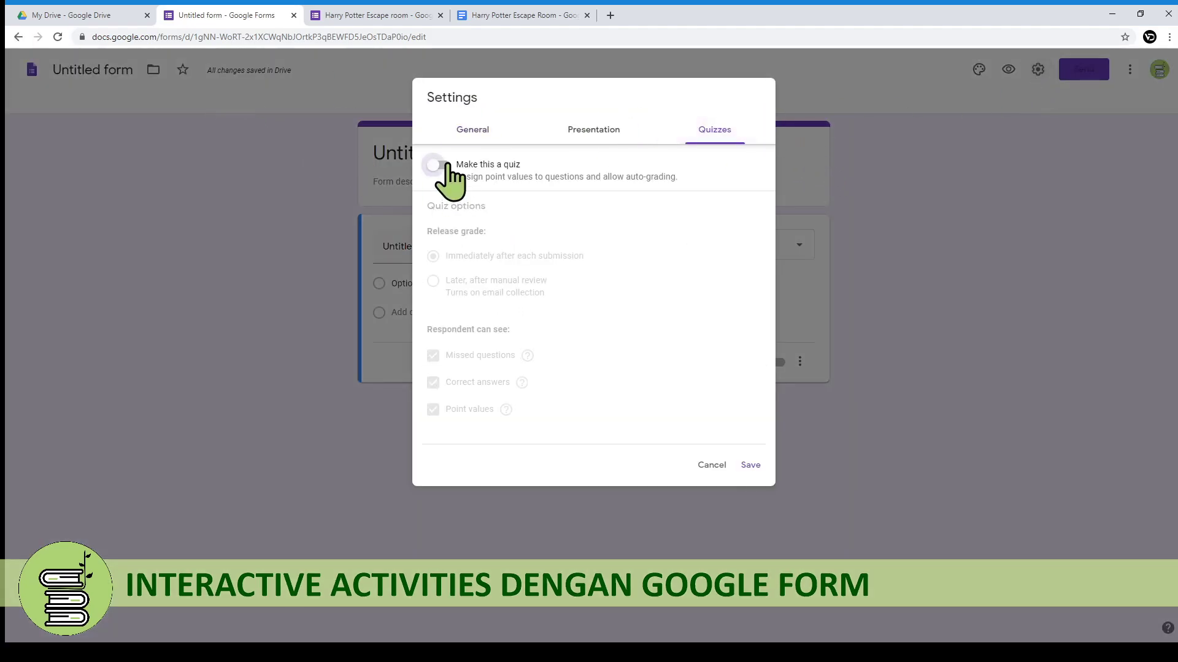
left_click(752, 466)
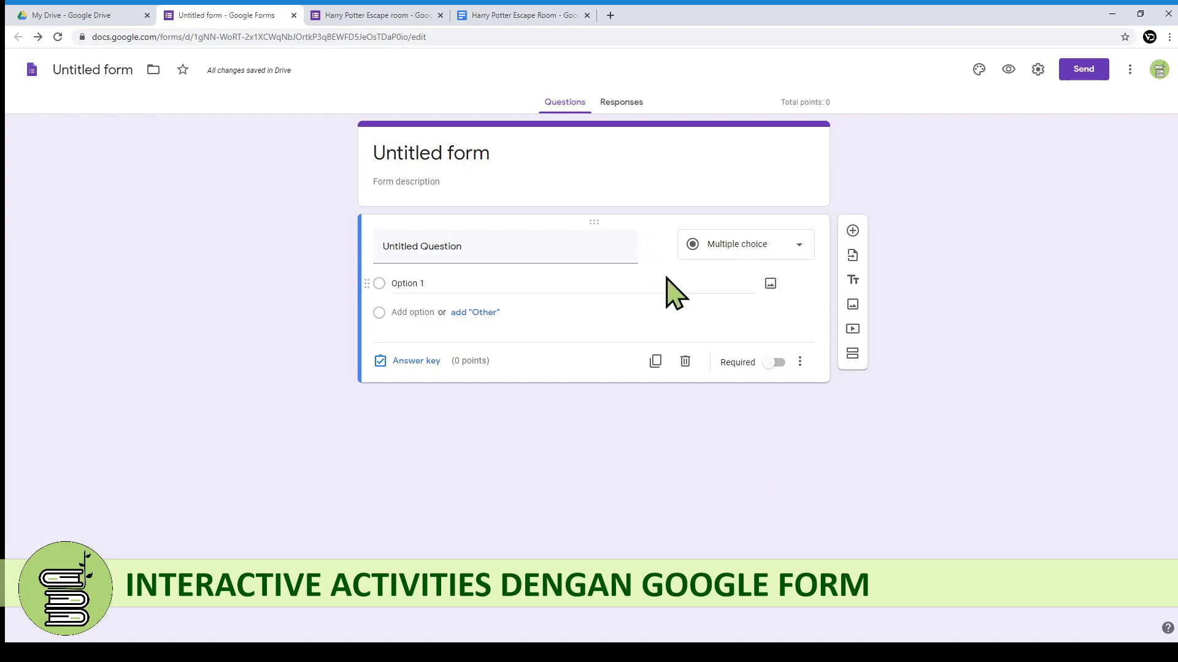
Change the untitled question to a required short answer and enable response validation for it
left_click(797, 246)
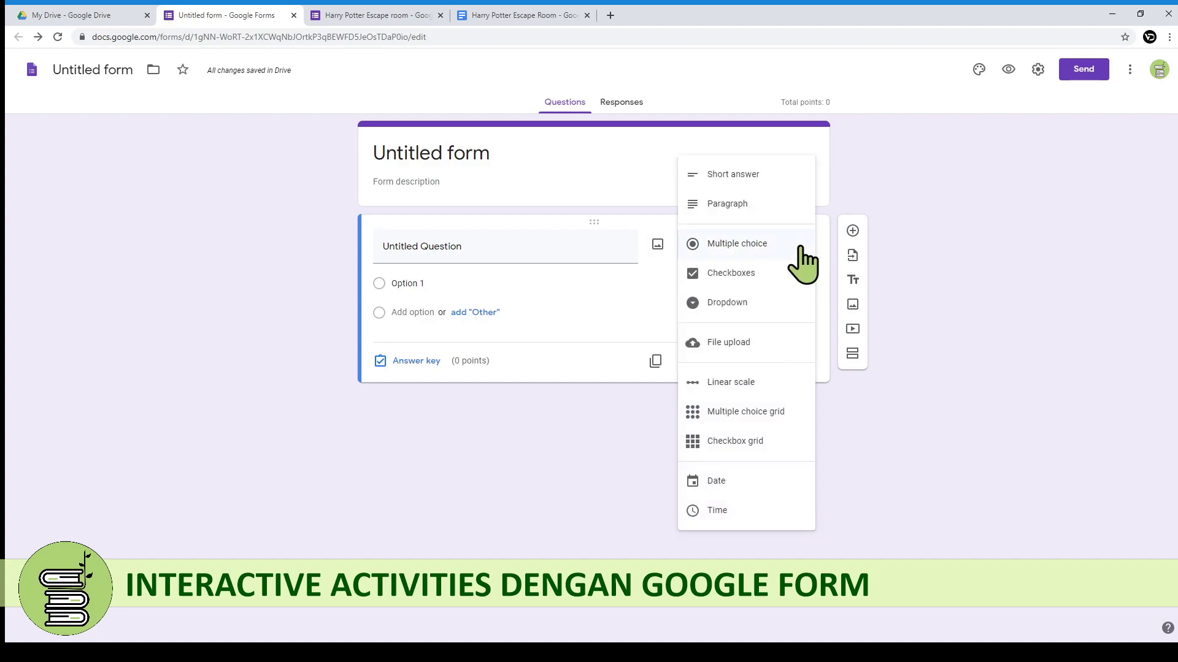
left_click(764, 175)
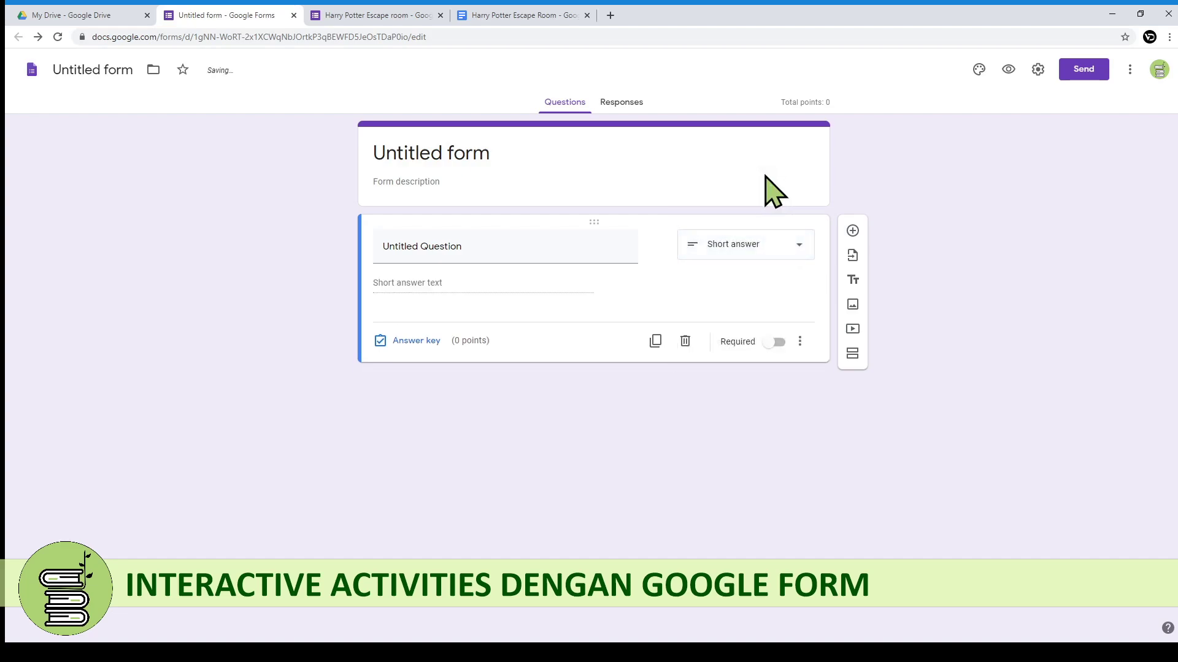
left_click(776, 342)
left_click(800, 344)
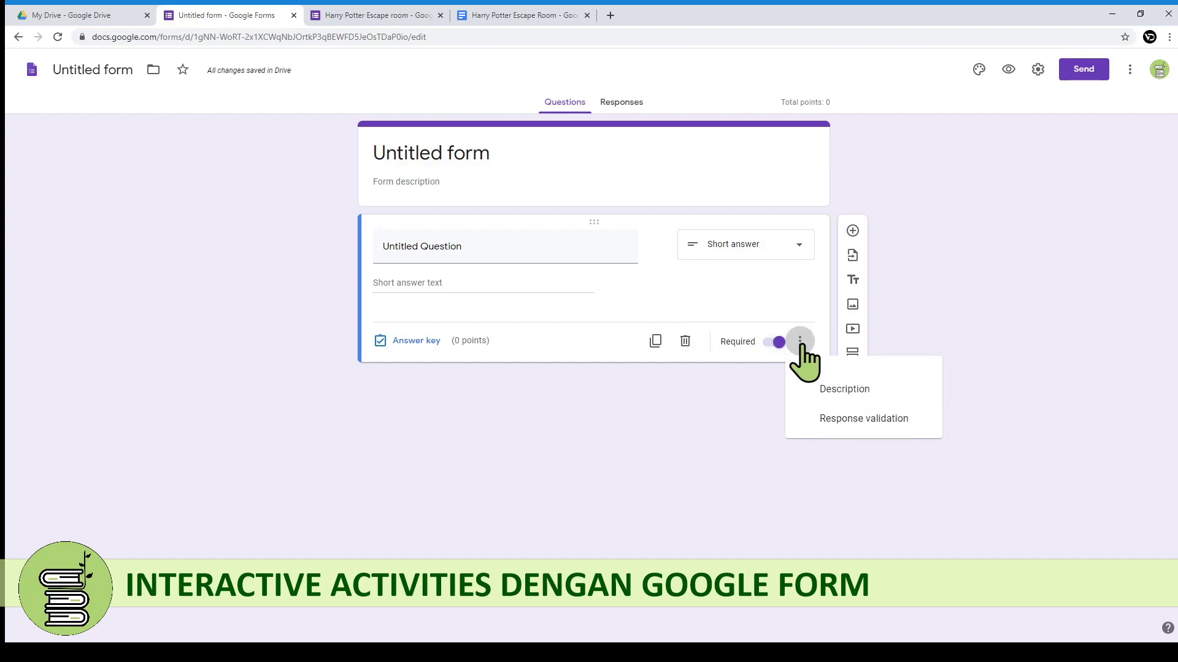
left_click(818, 429)
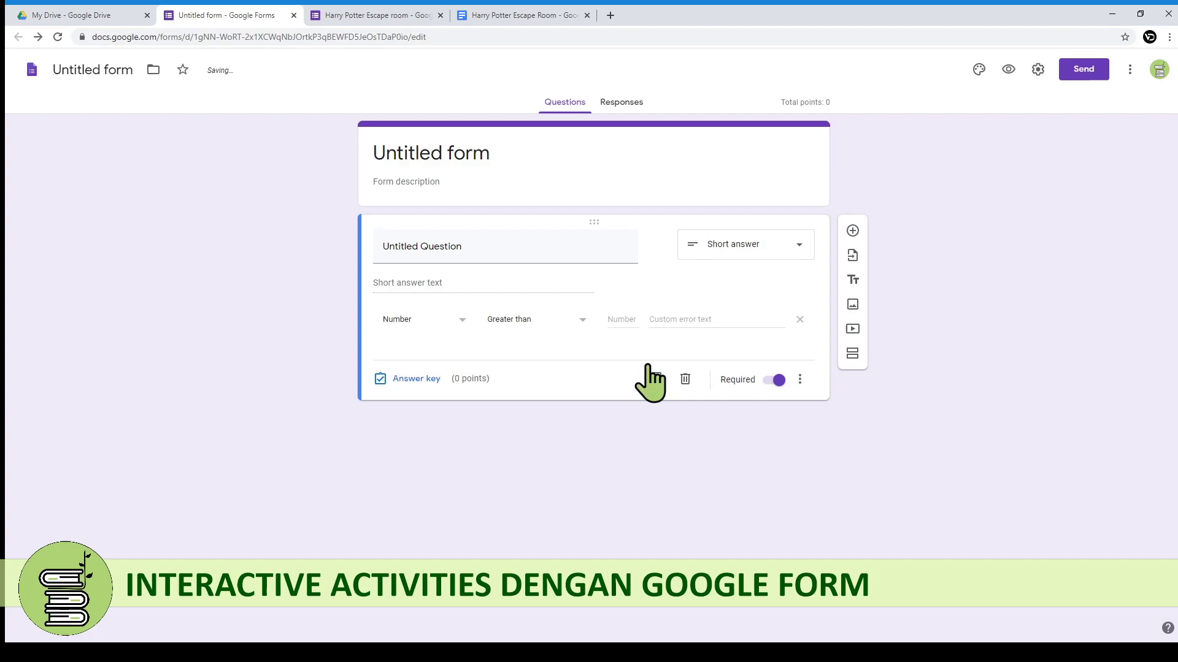
Set the first question's validation rule to a number equal to 123
left_click(461, 324)
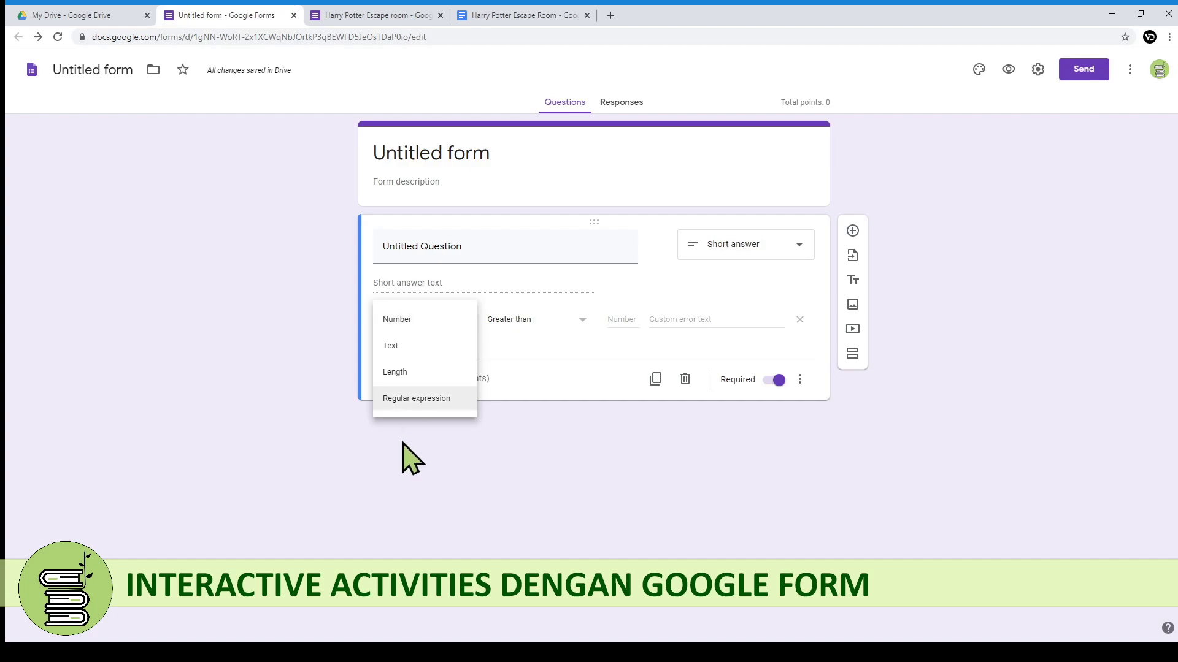
left_click(434, 319)
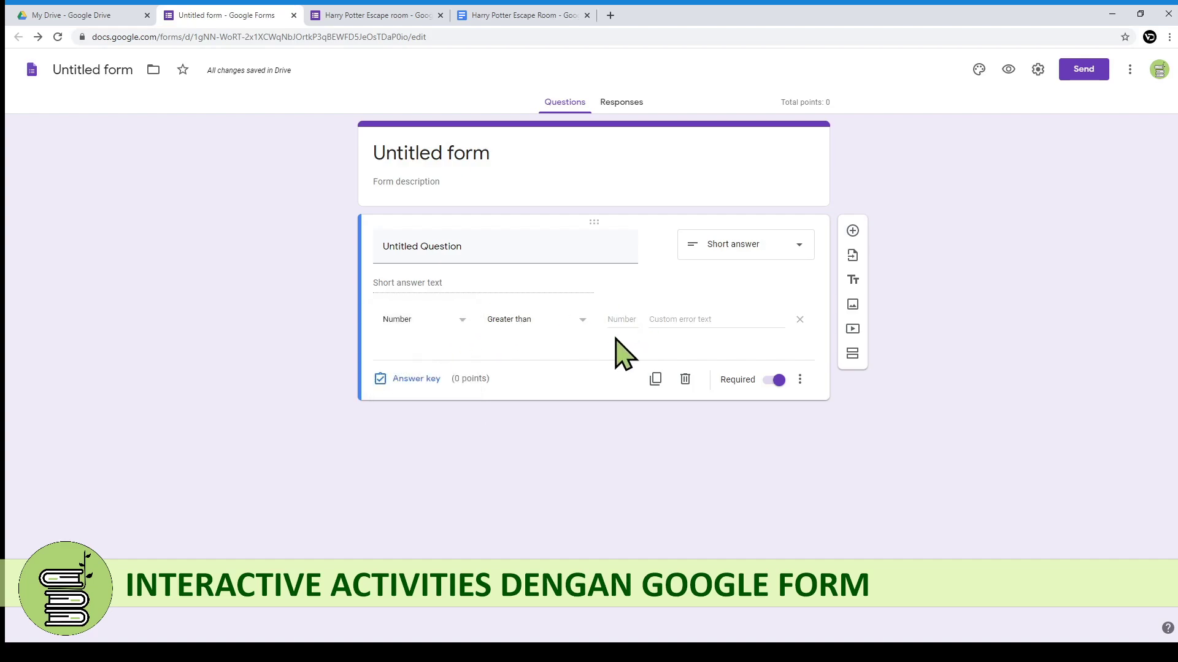
left_click(579, 320)
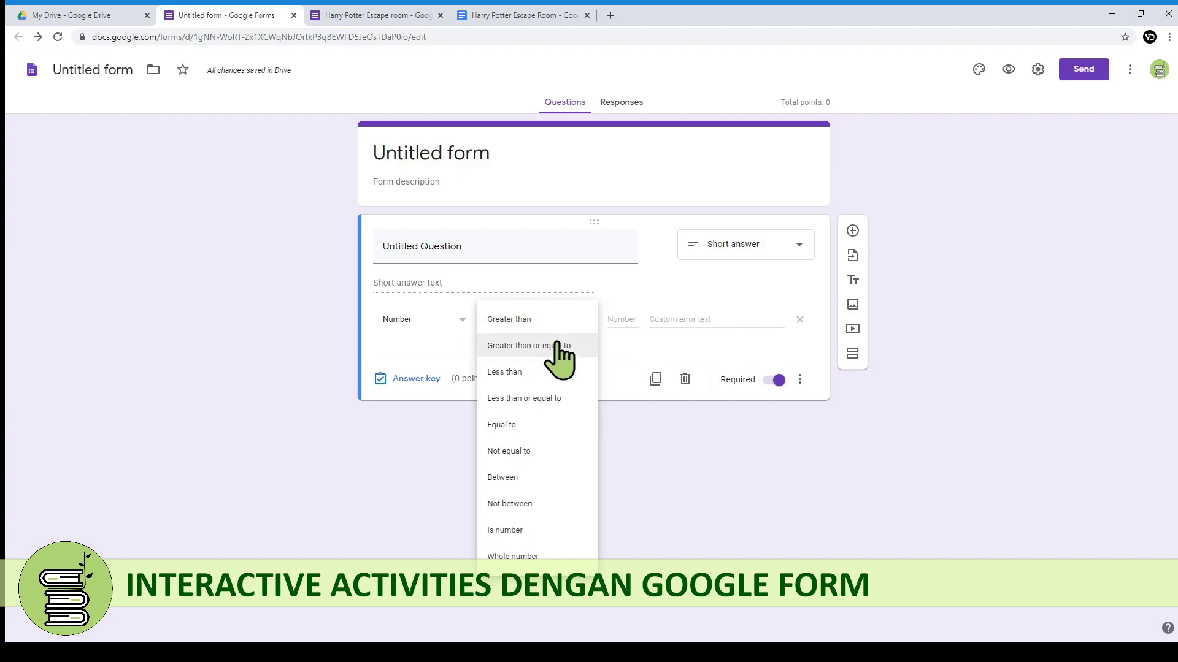
left_click(526, 429)
left_click(621, 319)
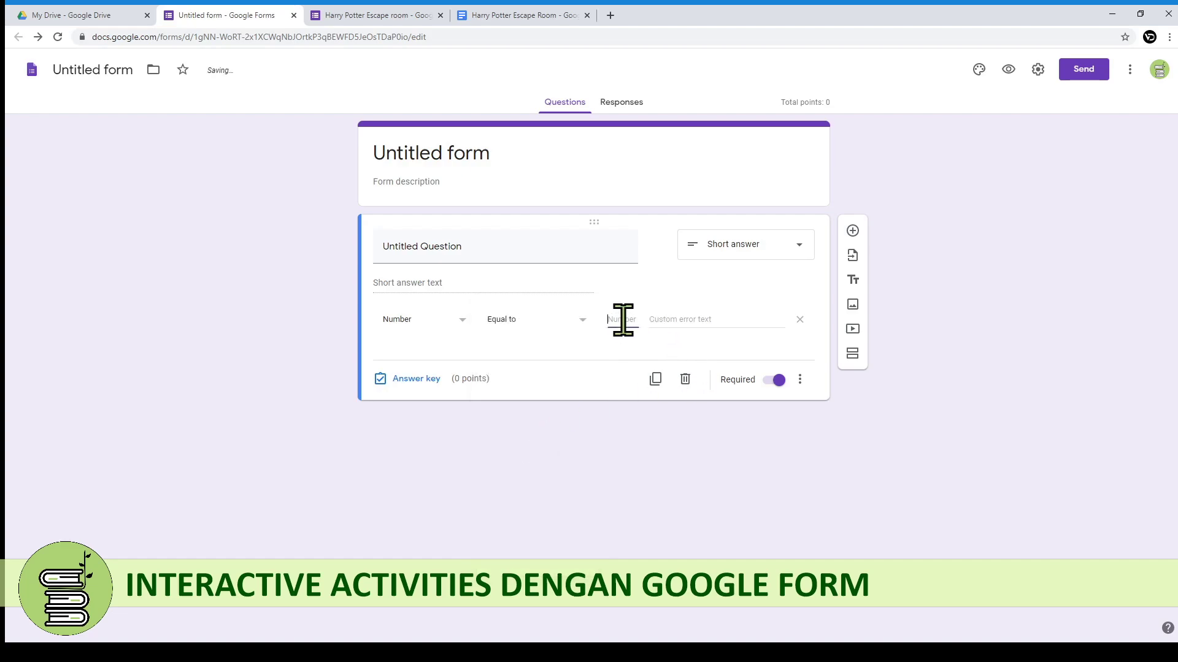
type("123")
Enter "Door doesn't open. Try again!" as the custom error text of the first question's validation
left_click(699, 318)
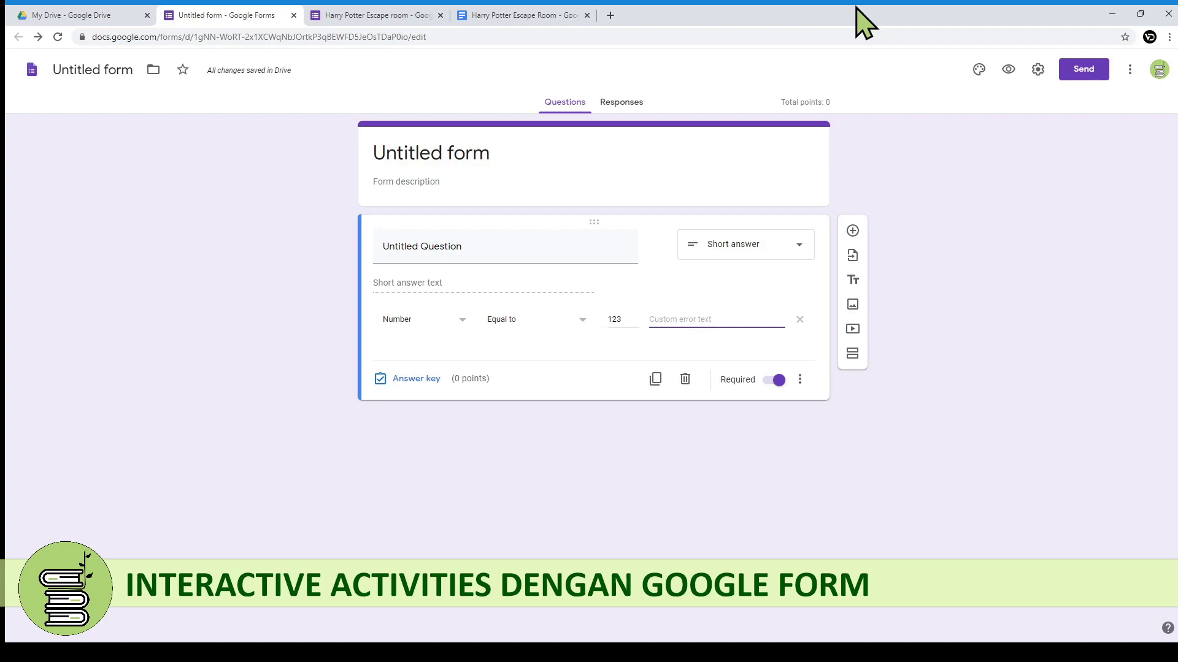
type("Door doesn")
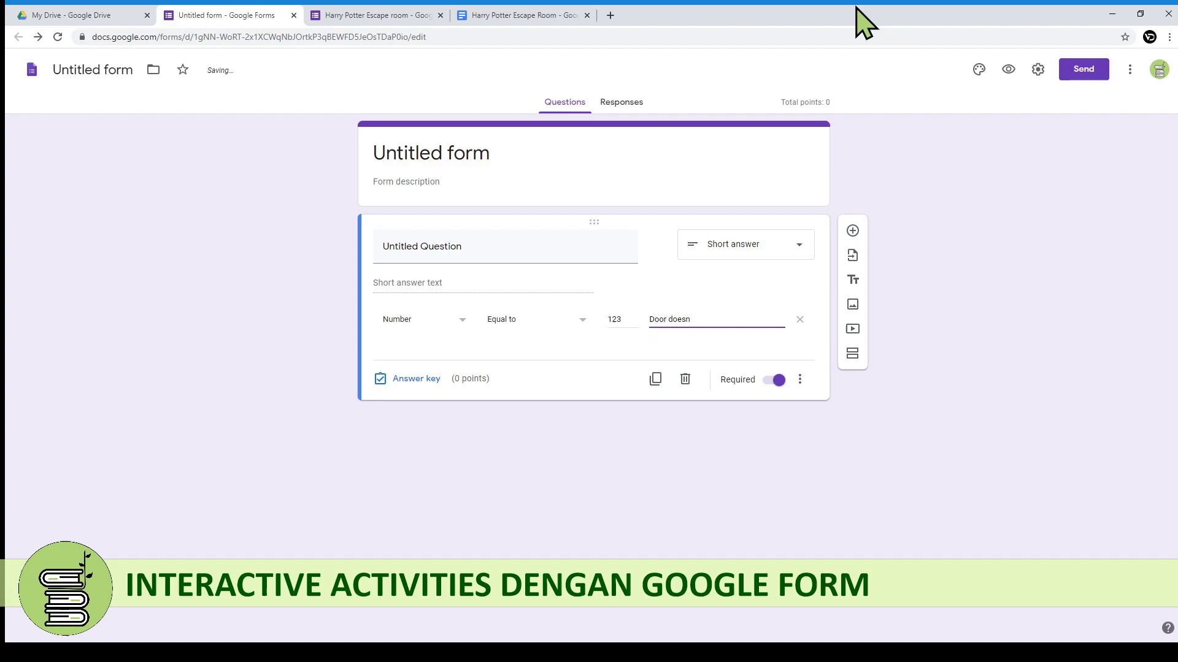
type("'t open. Try again!")
left_click(651, 318)
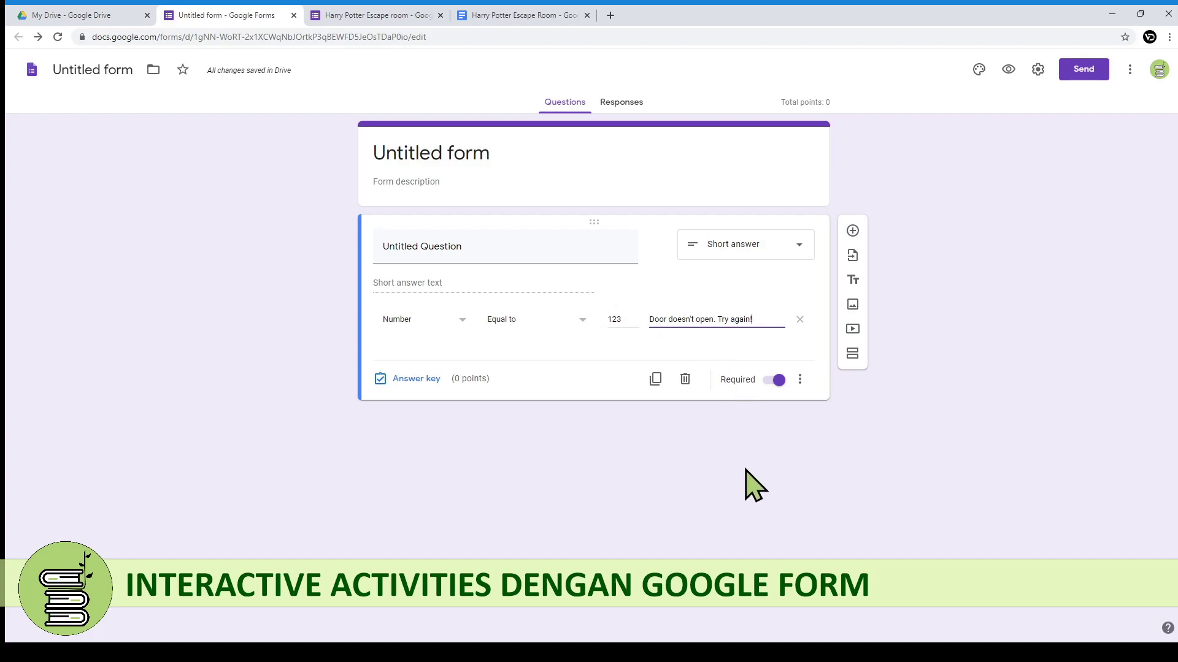
Add a second section after the first question, with section 1 continuing to the next section
left_click(852, 354)
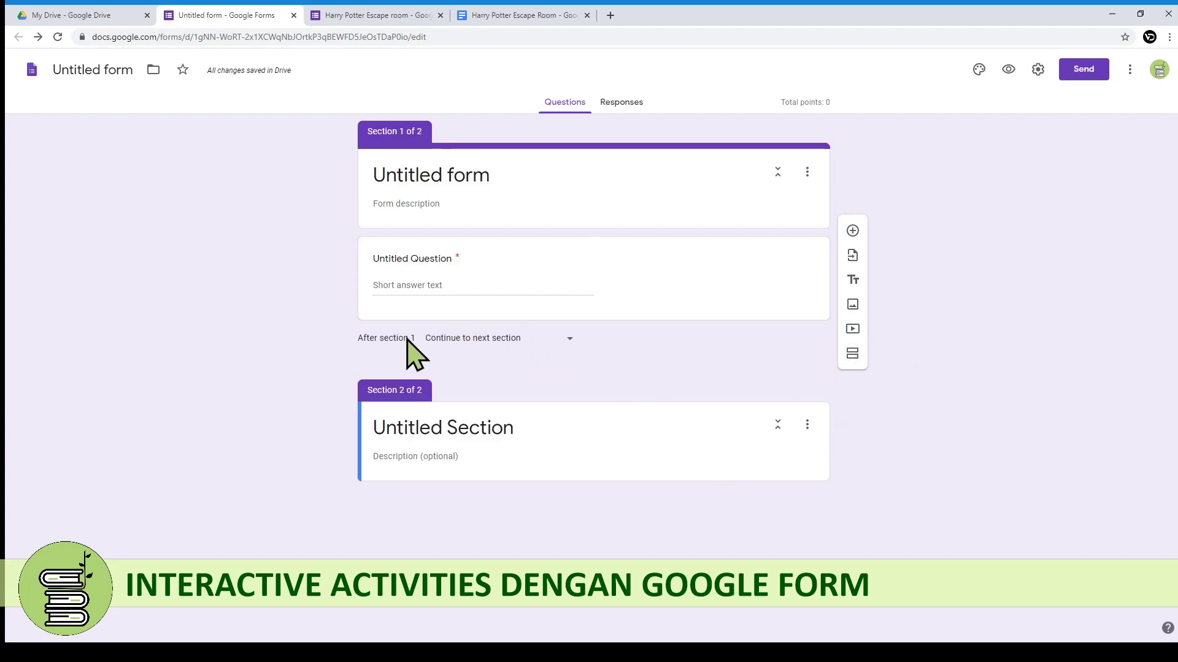
left_click(569, 339)
left_click(546, 338)
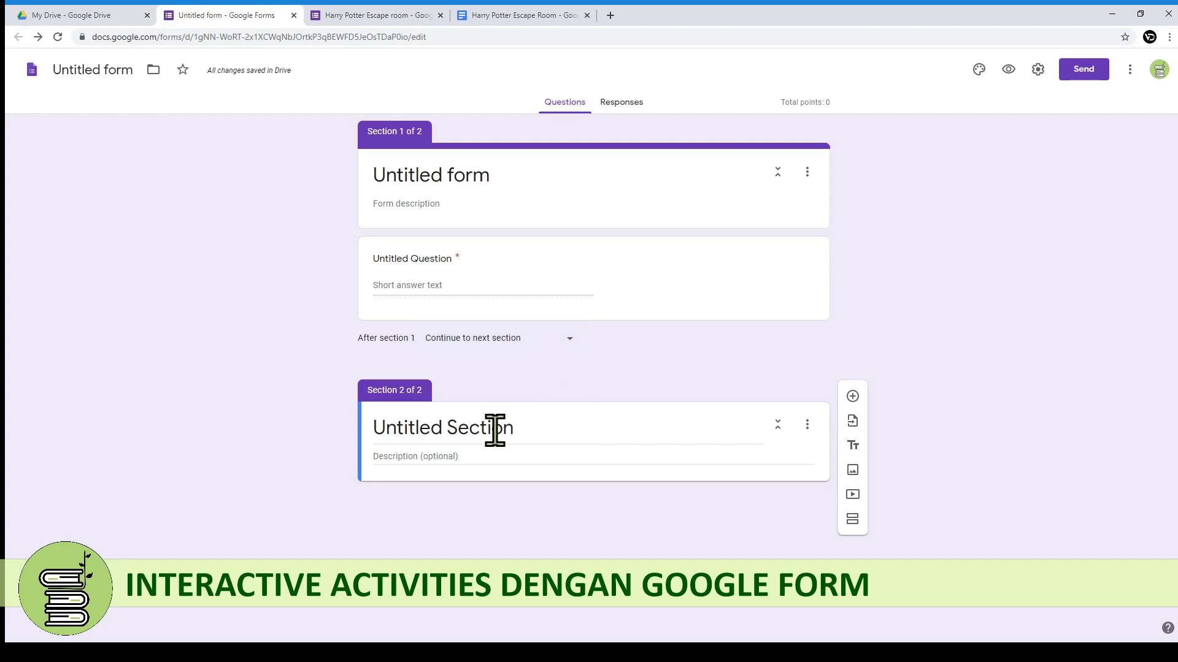
left_click(768, 460)
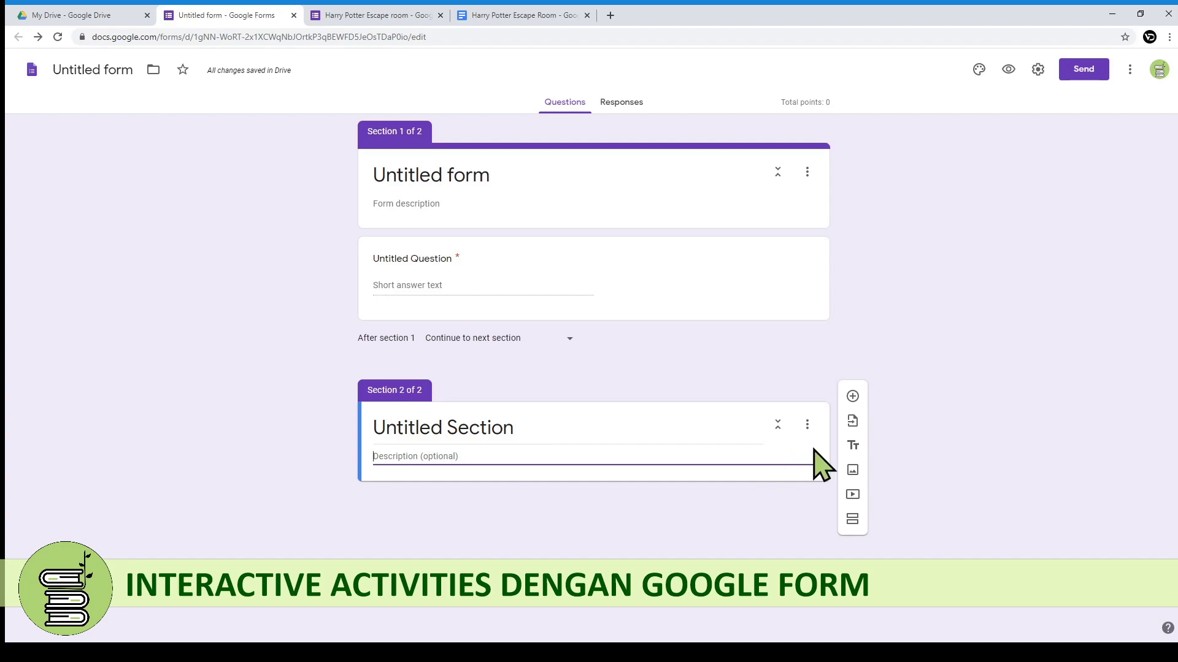
left_click(693, 427)
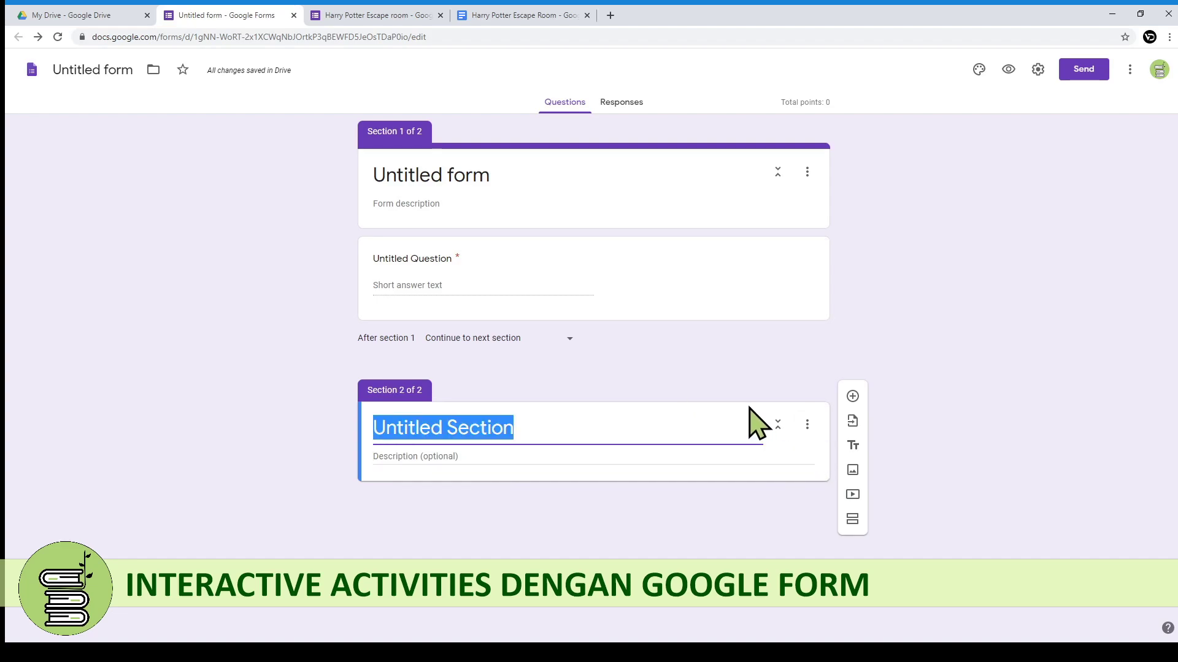
Add a short answer question to section 2 and enable response validation for it
left_click(852, 397)
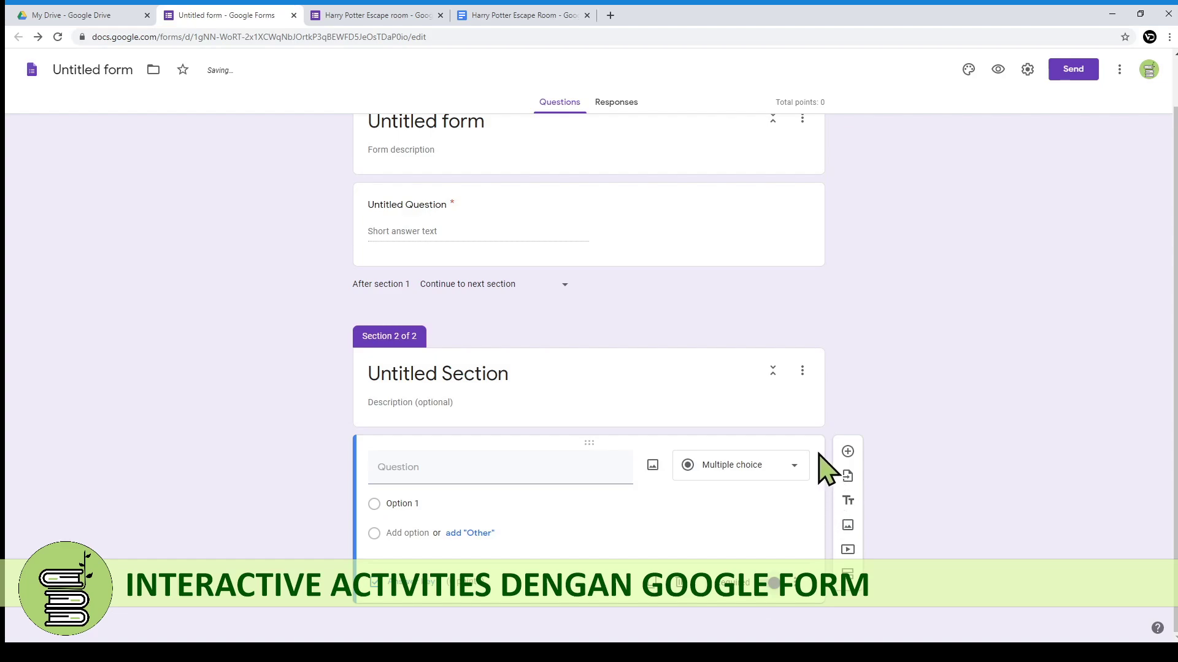
left_click(798, 467)
left_click(760, 262)
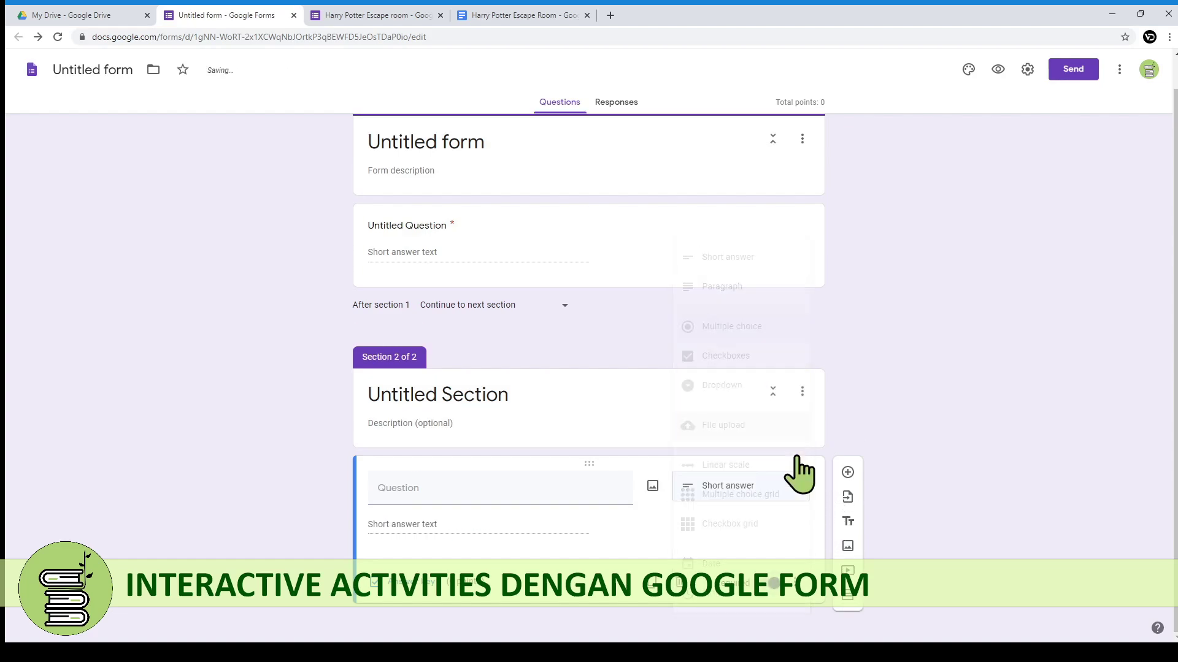
left_click(797, 579)
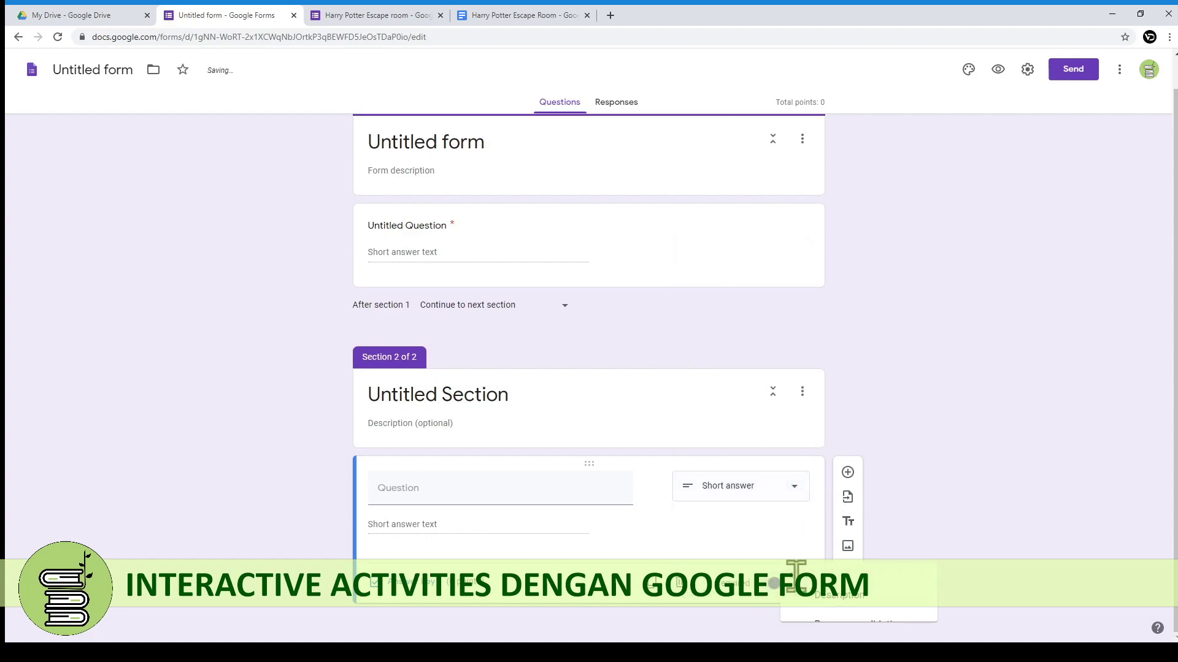
left_click(837, 623)
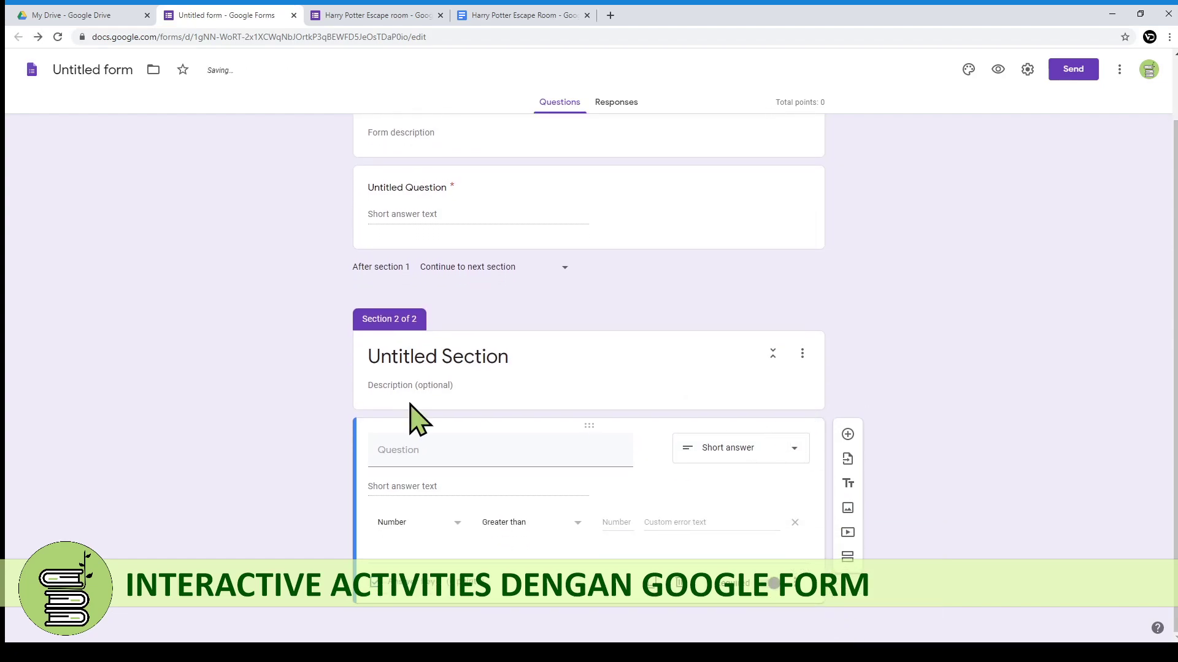
Validate the section 2 answer as text containing "CELAH BELAJAR", with the error text "The wall starts to crush you. Try again, quick!"
left_click(510, 460)
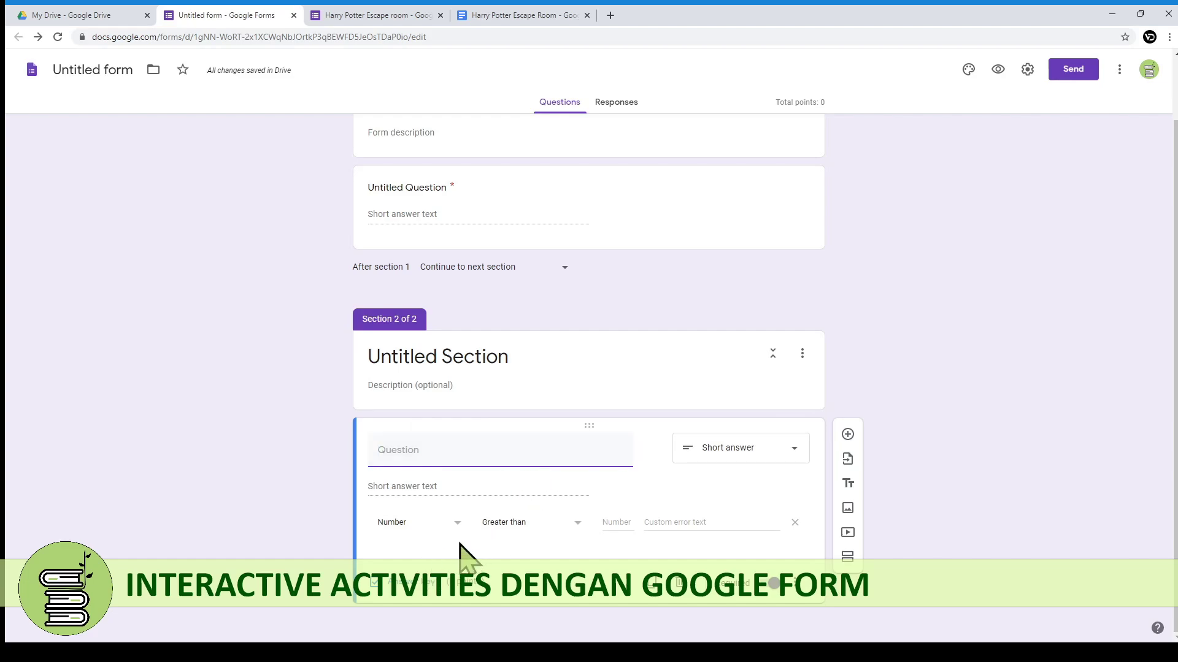
left_click(457, 522)
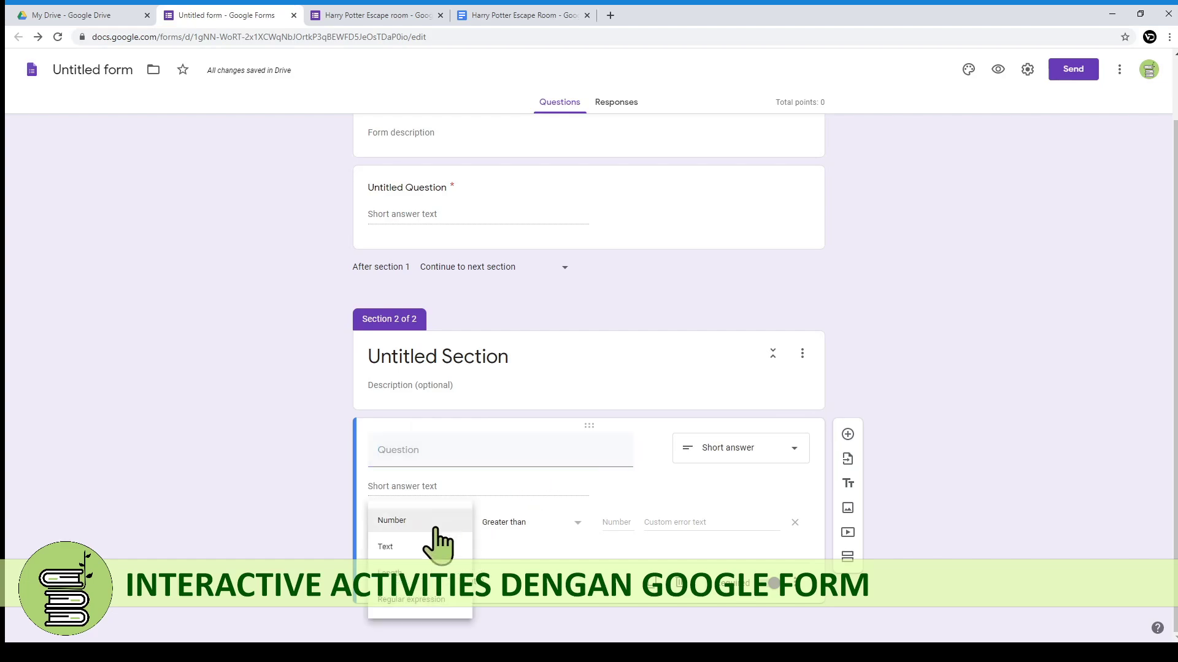
left_click(440, 548)
left_click(542, 525)
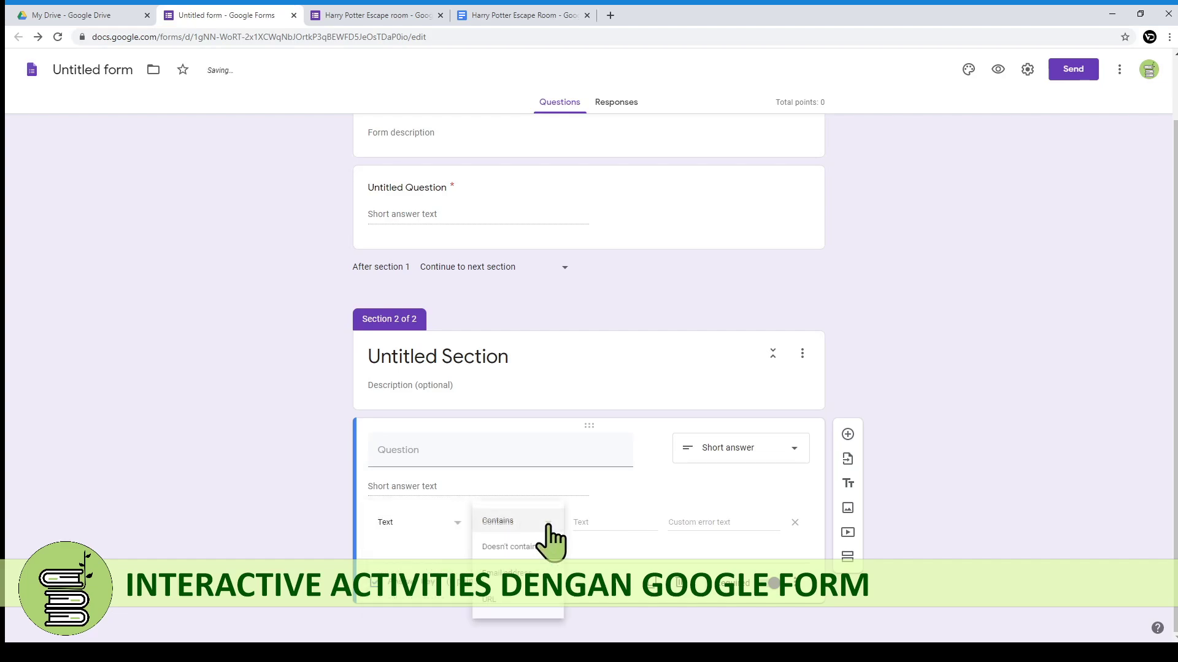
left_click(540, 522)
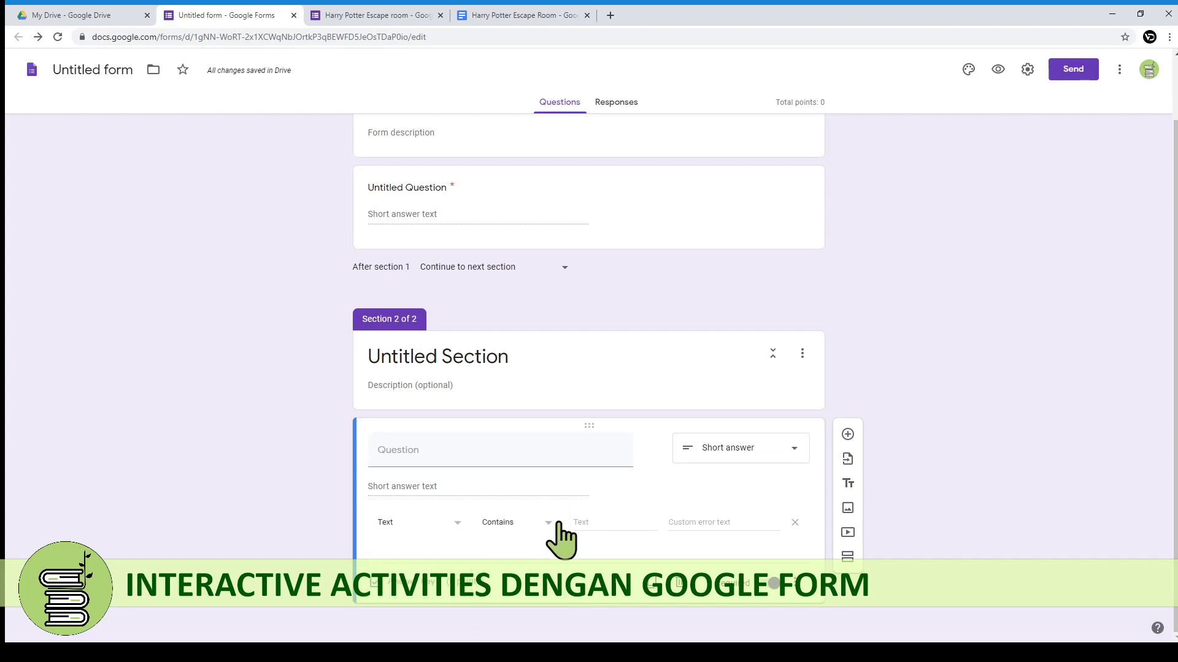
left_click(577, 517)
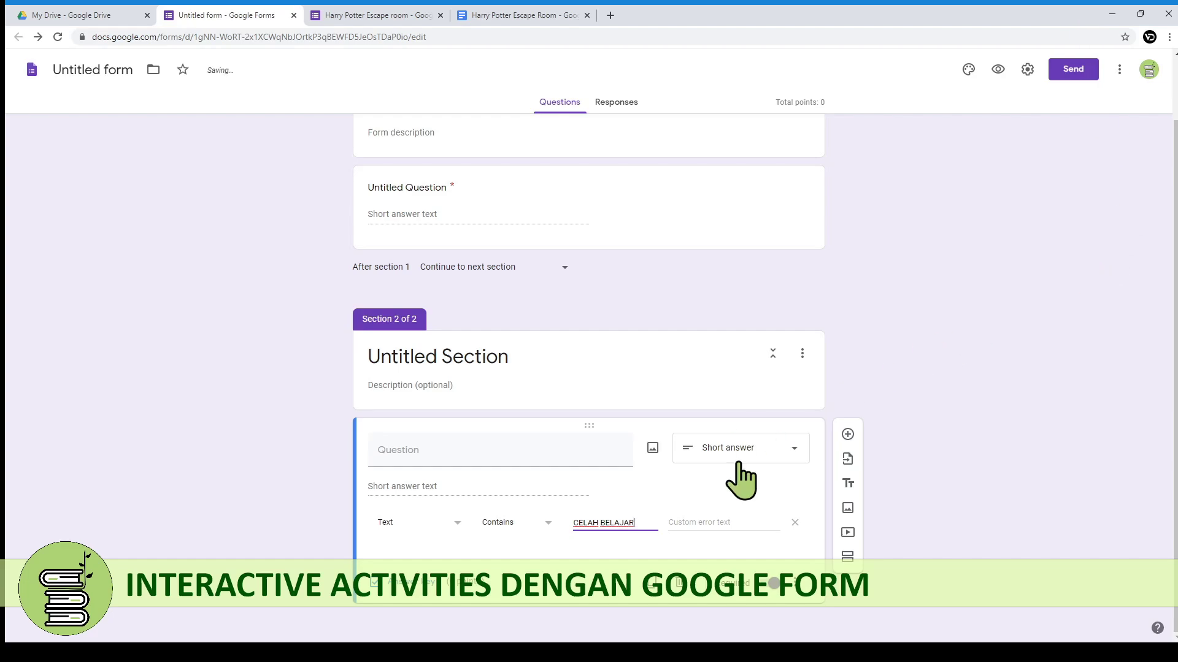
left_click(720, 523)
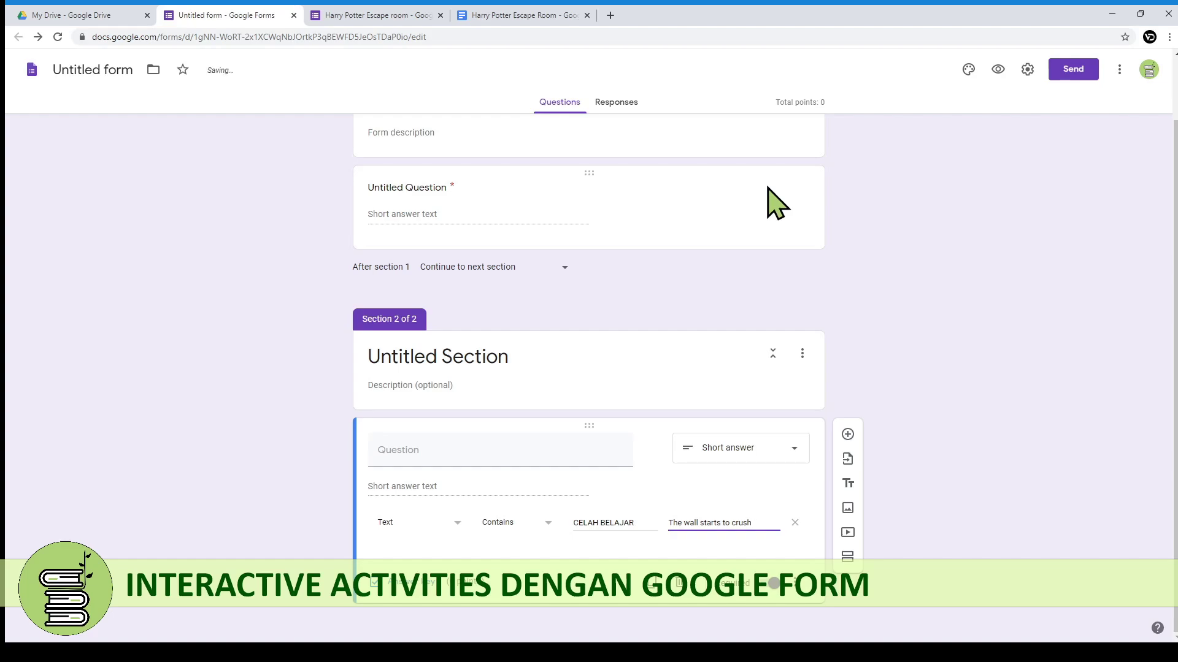
type("again, quick!")
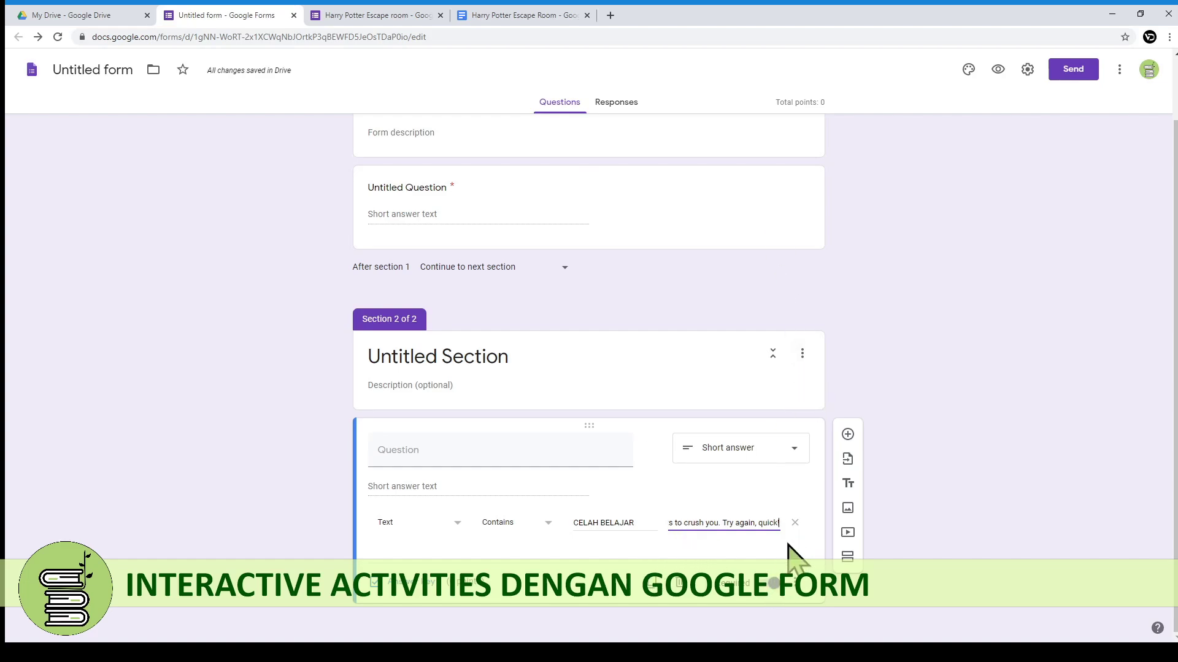
left_click(760, 523)
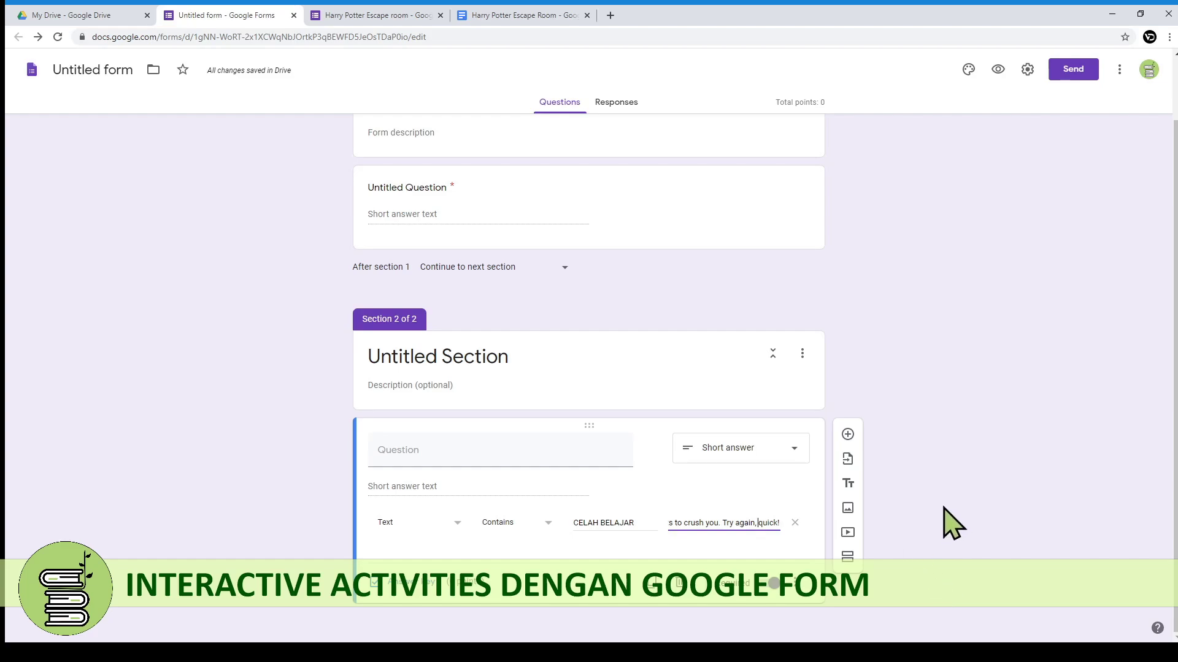
left_click(952, 524)
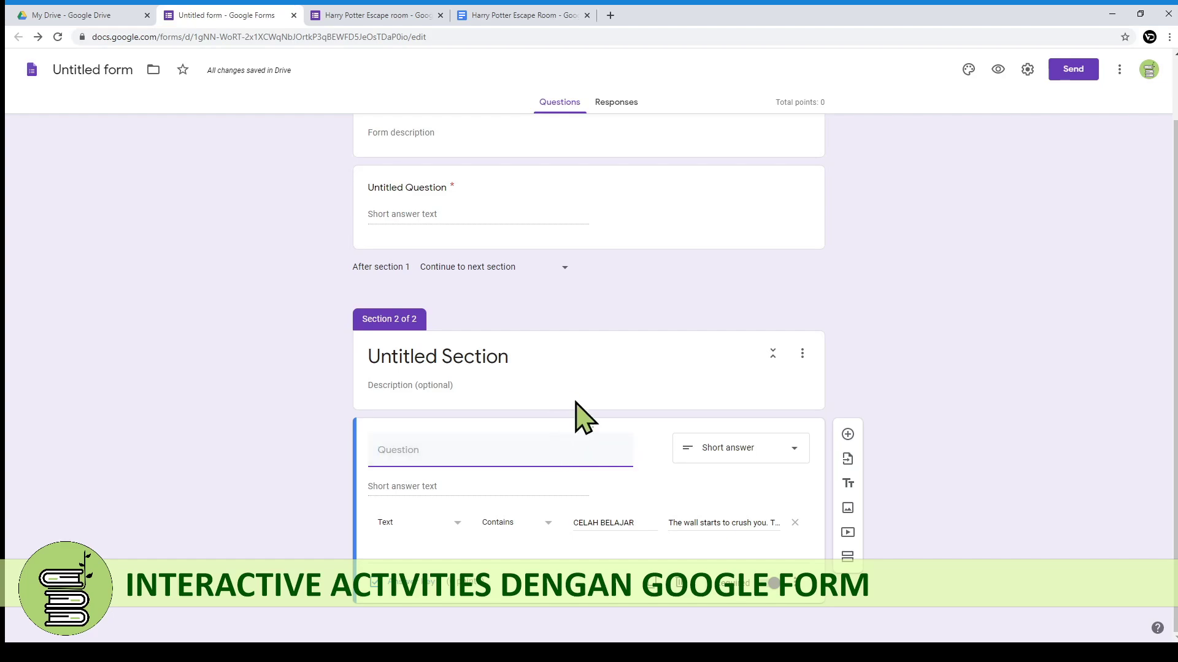
scroll(586, 359, "up", 2)
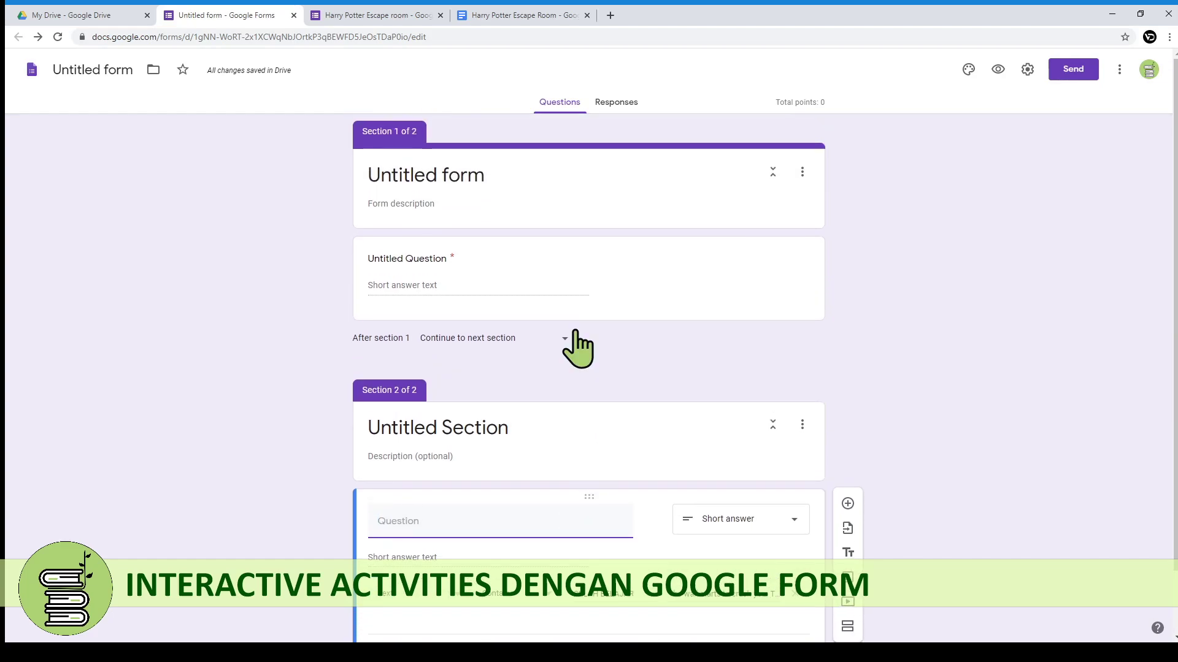
Switch to the Harry Potter Escape room form and examine its introduction and the section "The locked door" with its question
left_click(356, 16)
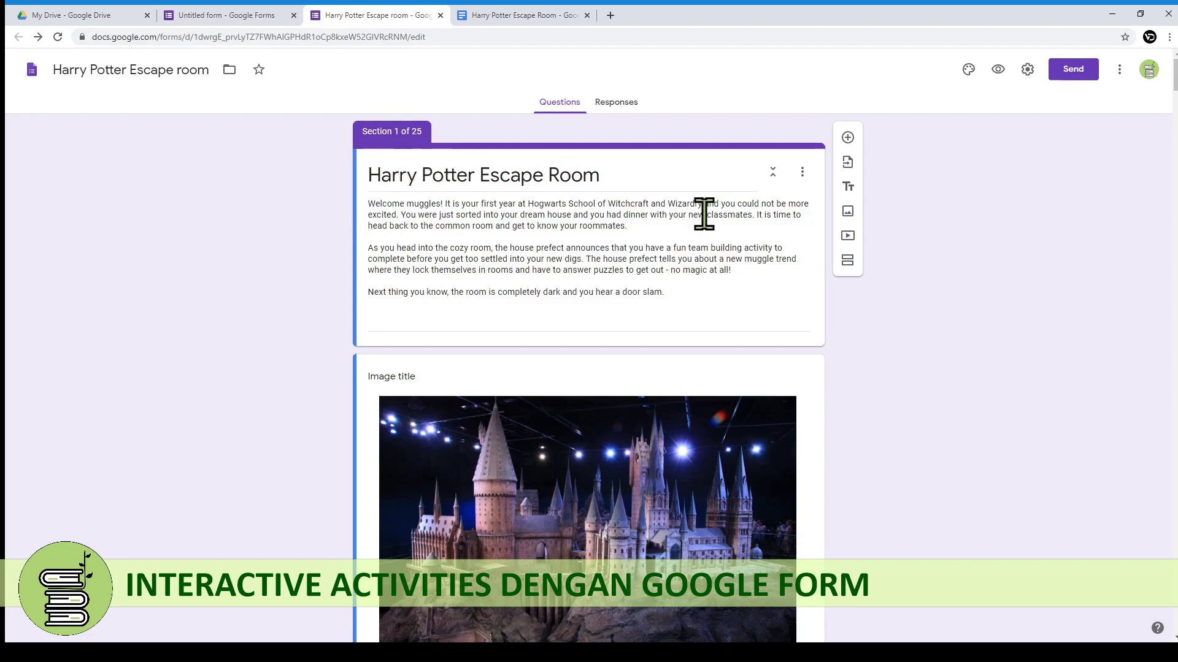
scroll(679, 423, "down", 3)
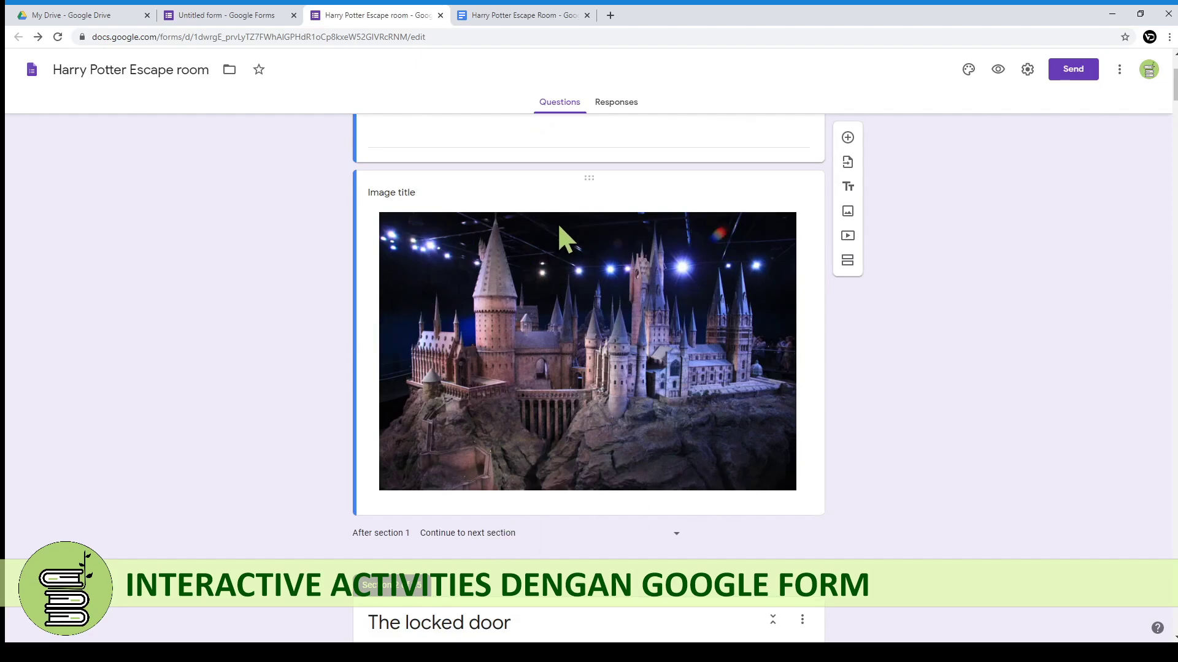
scroll(607, 472, "down", 5)
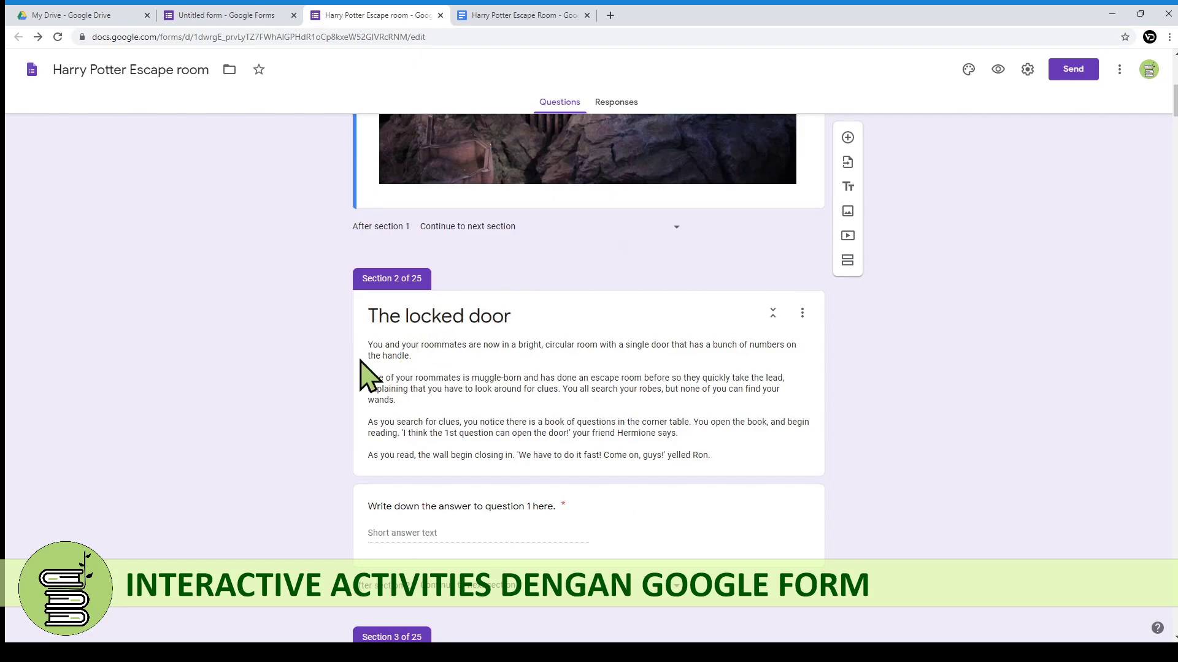
scroll(552, 492, "down", 3)
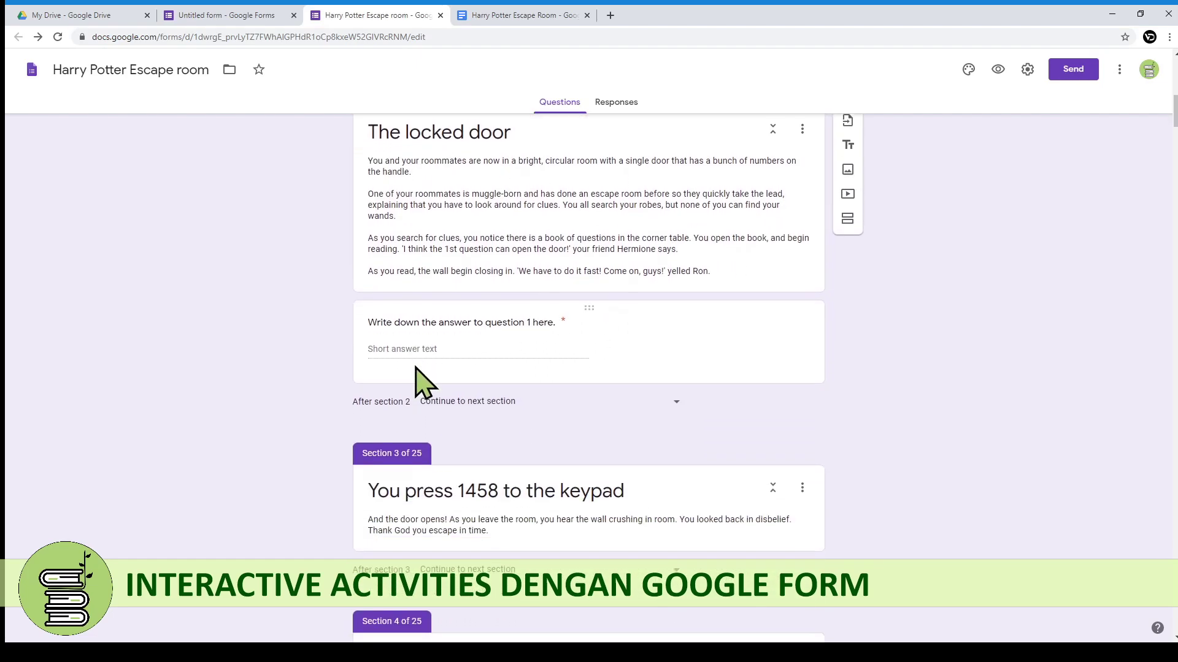
scroll(421, 382, "up", 1)
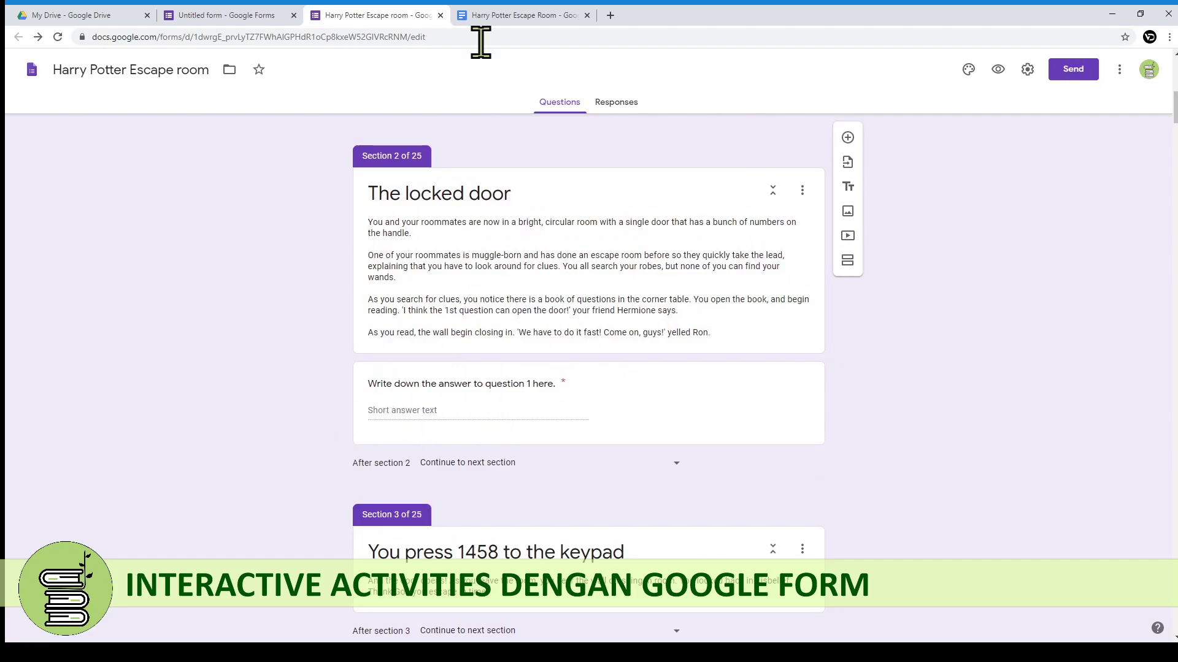
Switch to the Harry Potter Escape Room document and fill in the answer row of question number 1 with 1, 4, 5 and 8
left_click(538, 17)
scroll(447, 315, "down", 1)
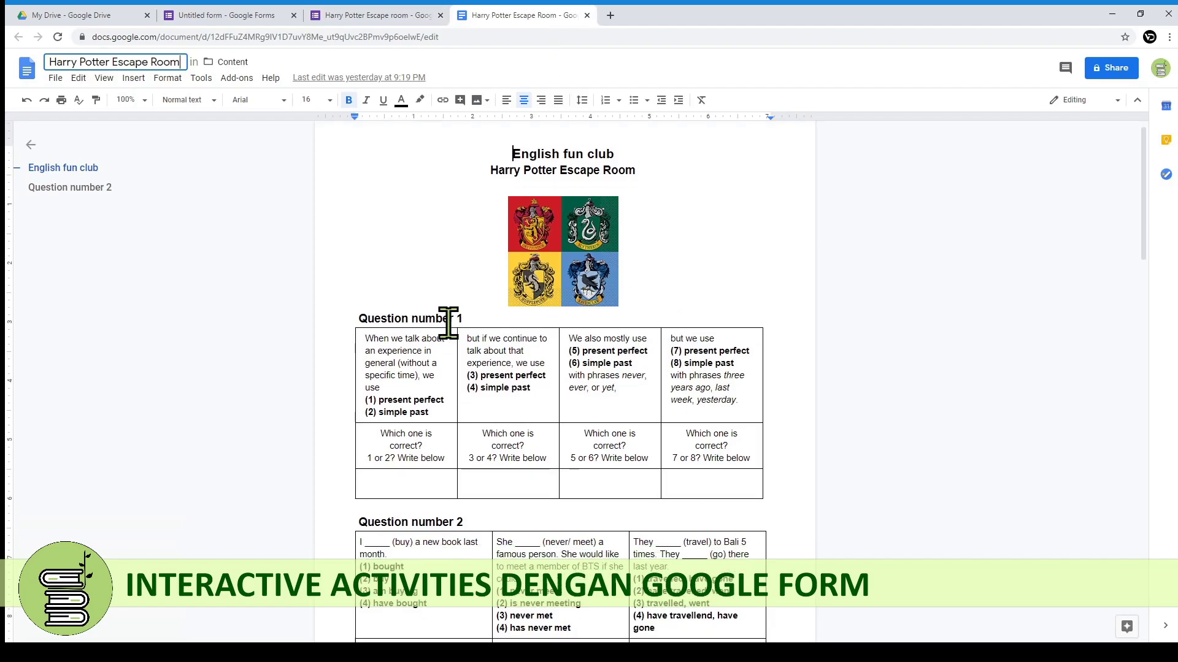
scroll(478, 331, "up", 1)
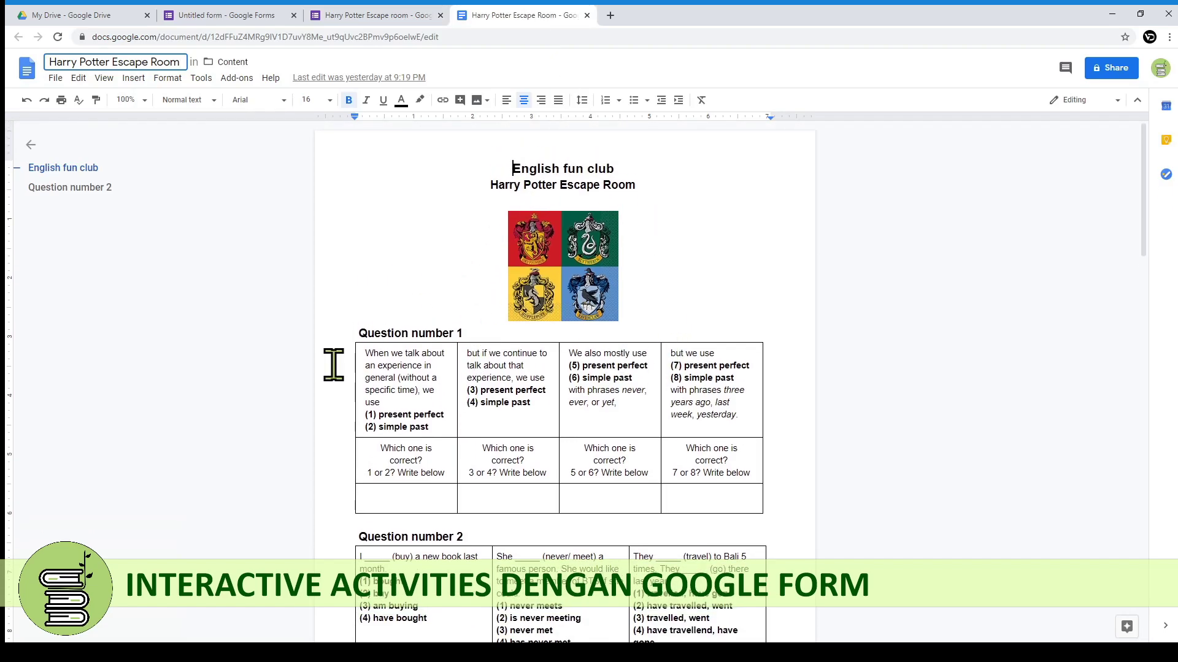
scroll(528, 454, "down", 1)
scroll(512, 429, "up", 1)
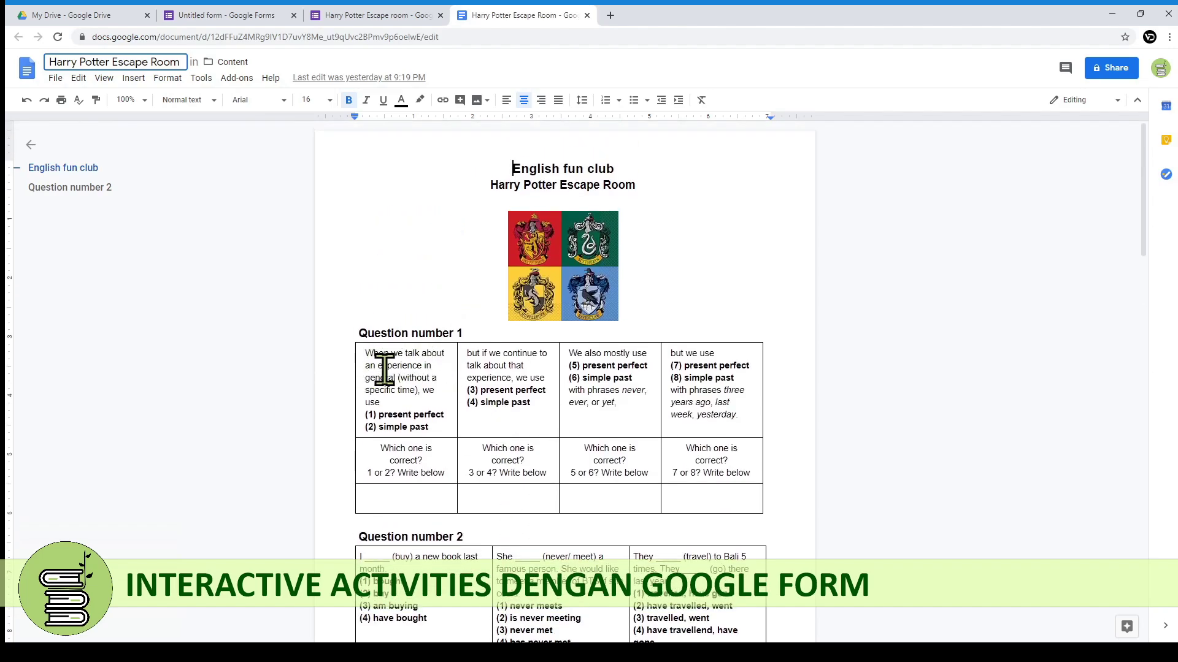
left_click(413, 504)
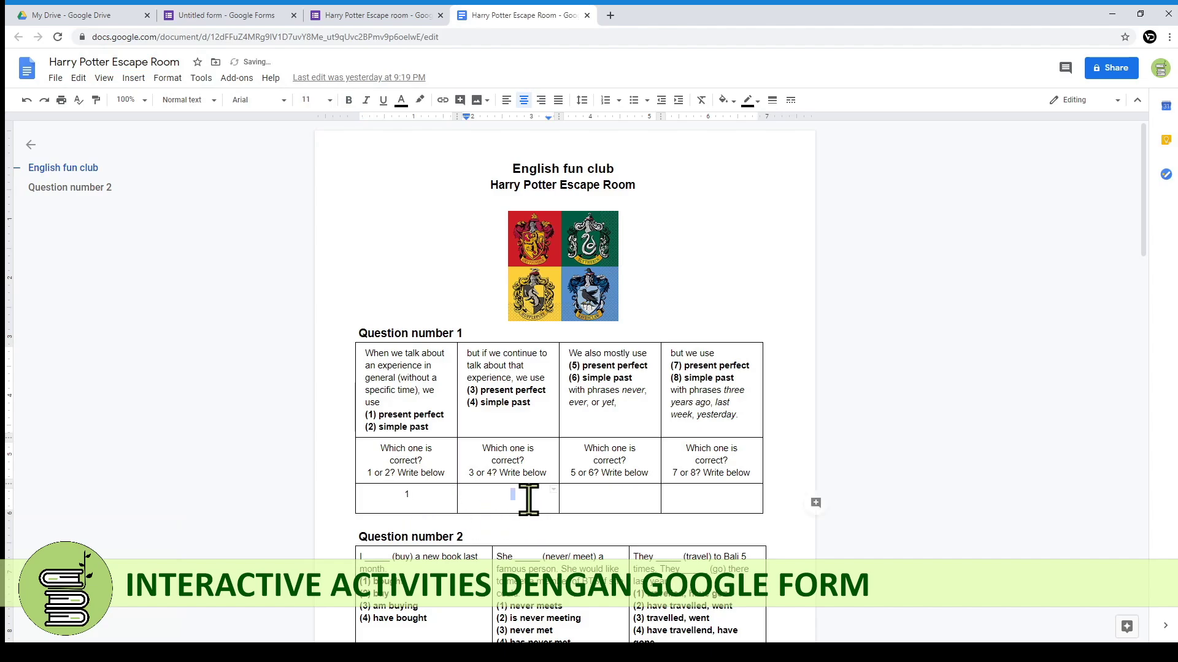
type("4")
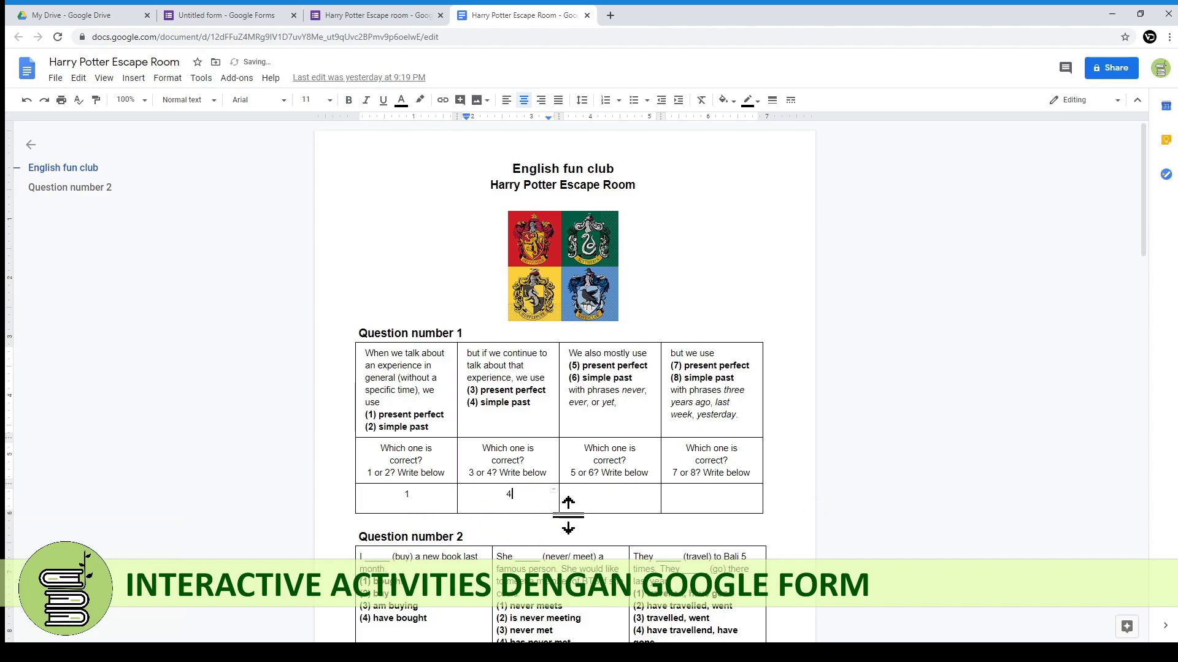
left_click(615, 489)
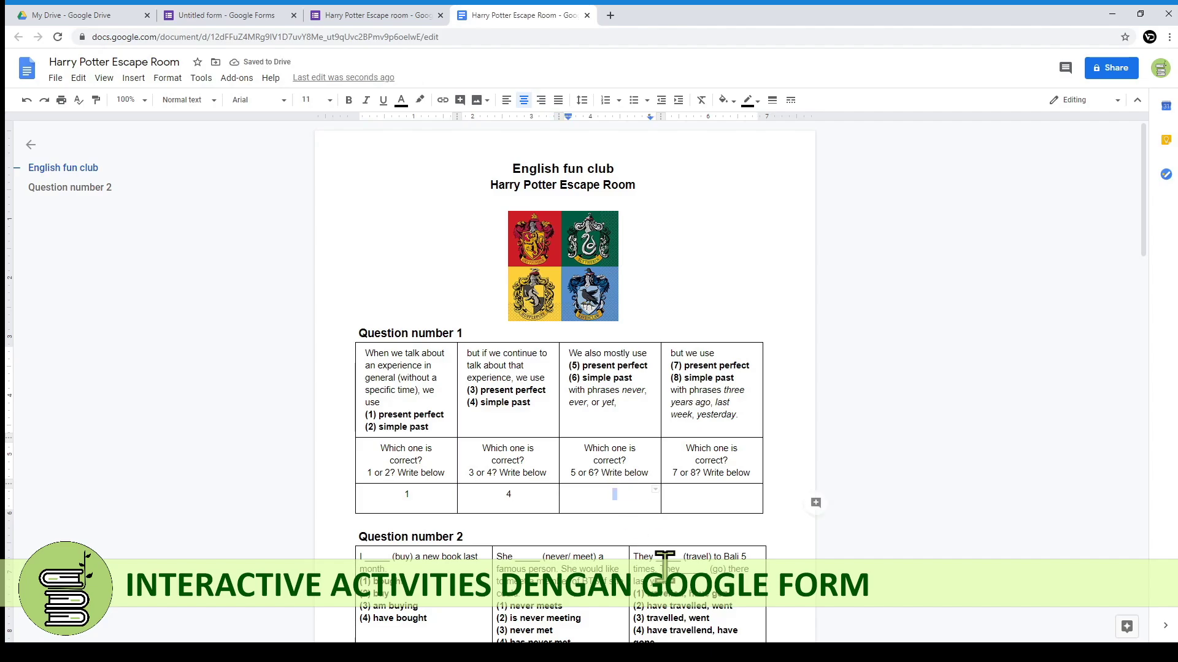
type("5")
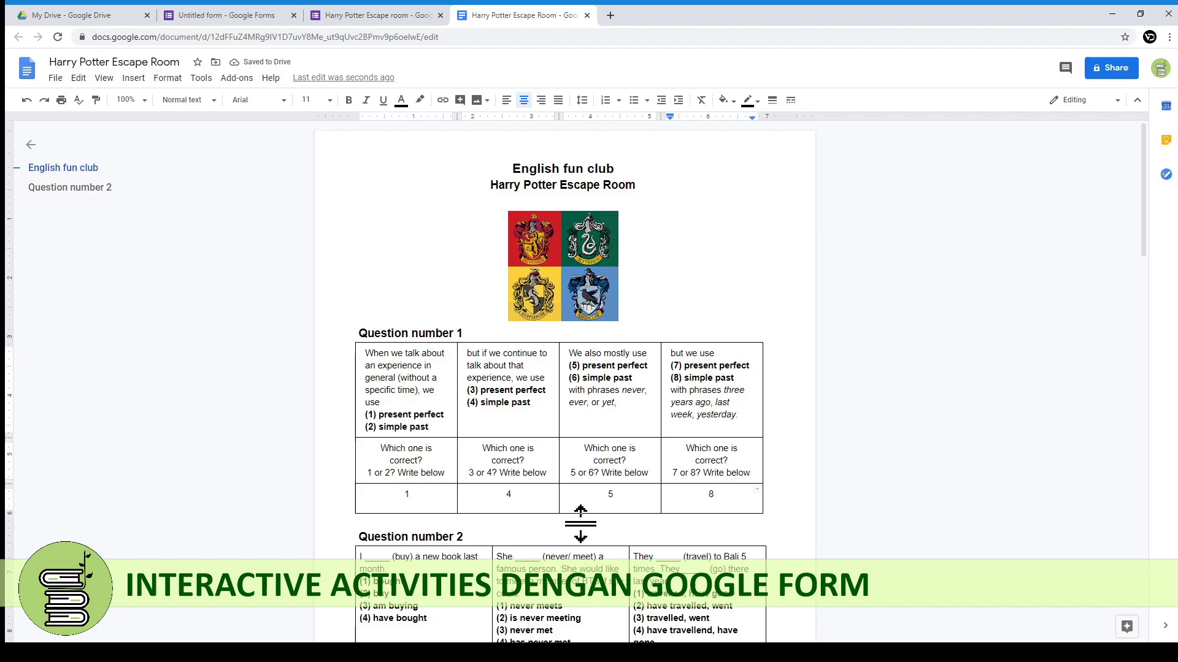
Return to the Harry Potter Escape room form, open its preview and continue to the section "The locked door"
left_click(418, 16)
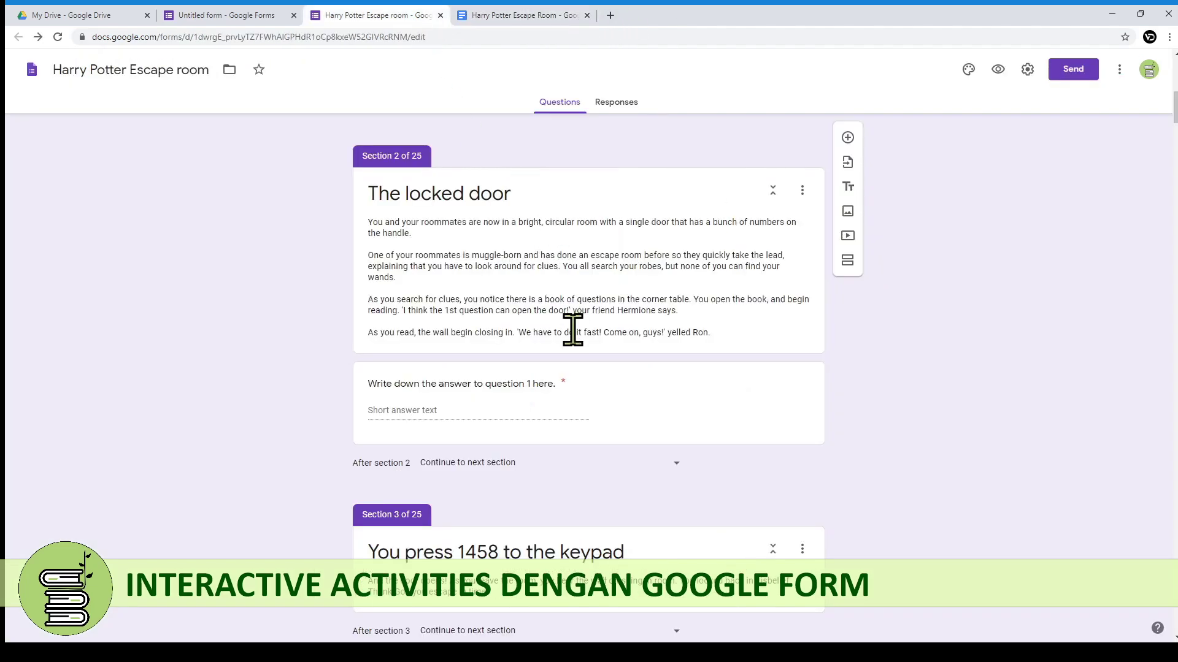
scroll(571, 331, "down", 2)
scroll(583, 379, "up", 7)
scroll(587, 343, "up", 3)
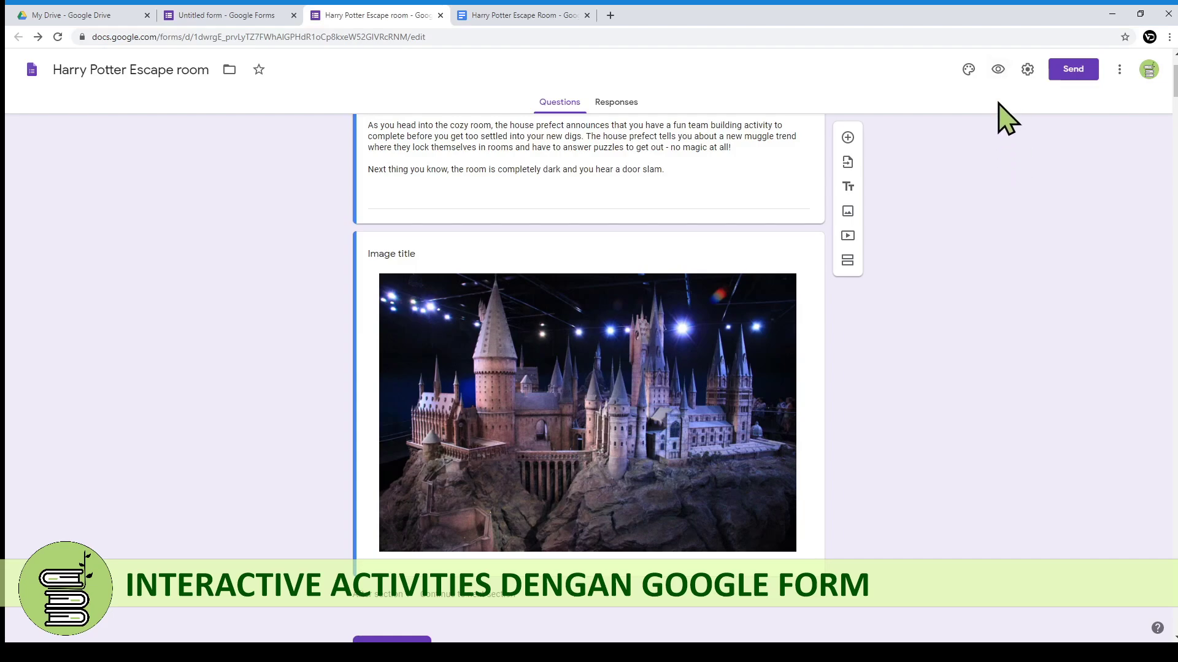
left_click(999, 70)
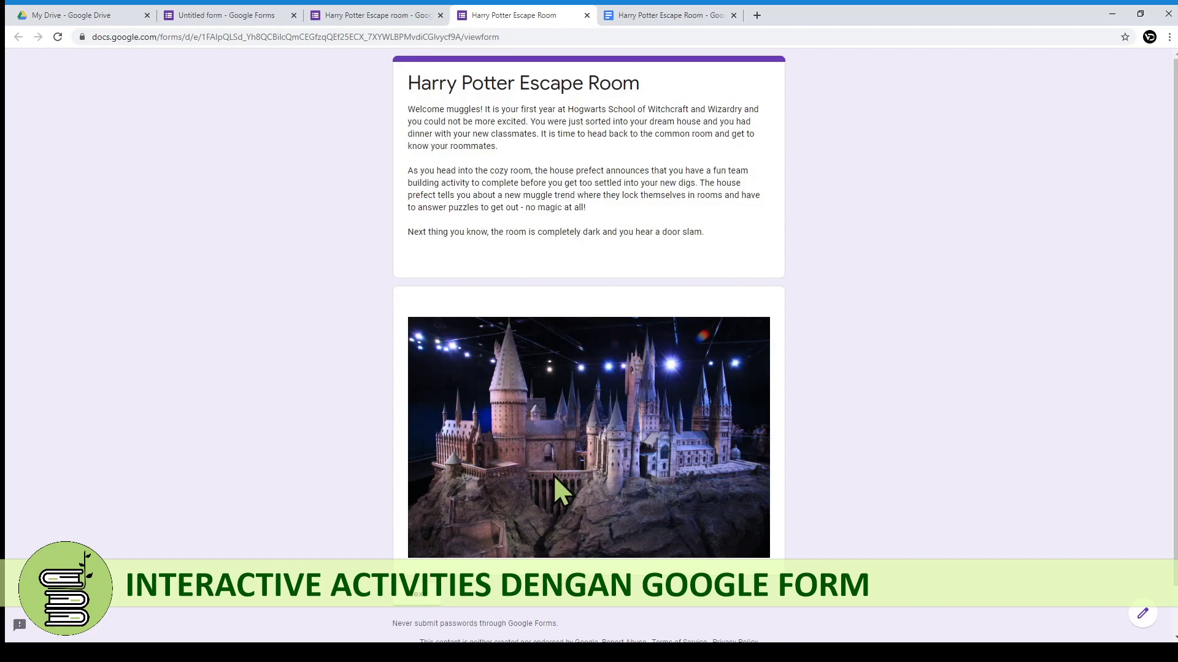
left_click(416, 611)
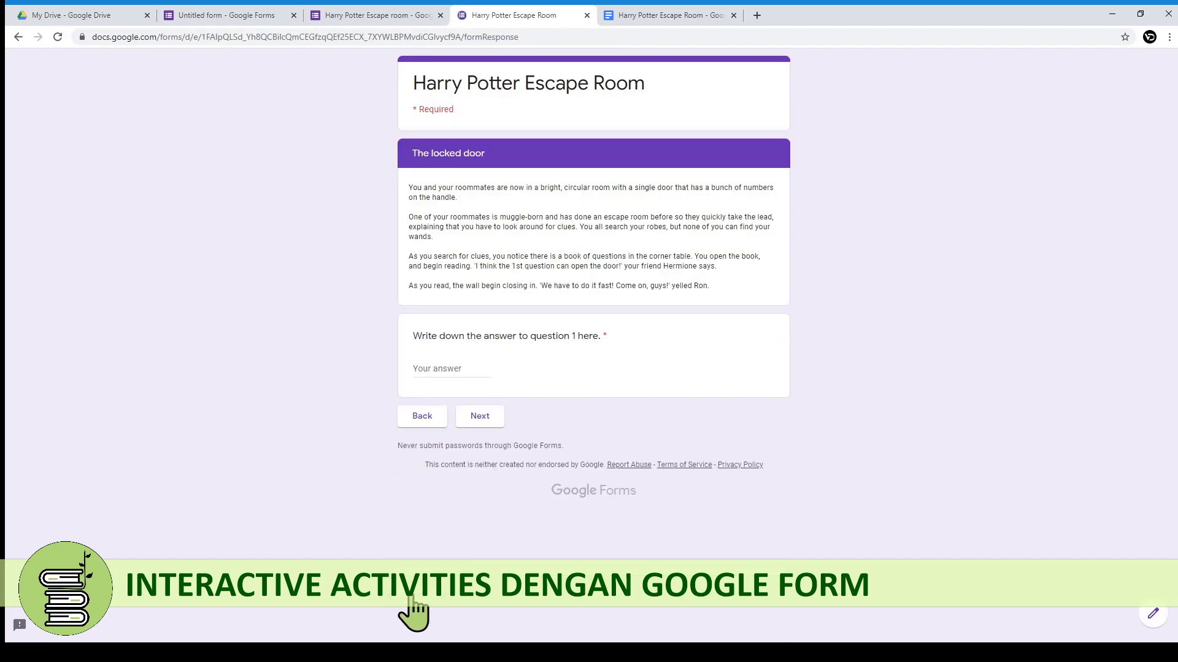
Try to continue past "The locked door" with 1457 as the answer to question 1
left_click(479, 374)
type("1457")
left_click(472, 422)
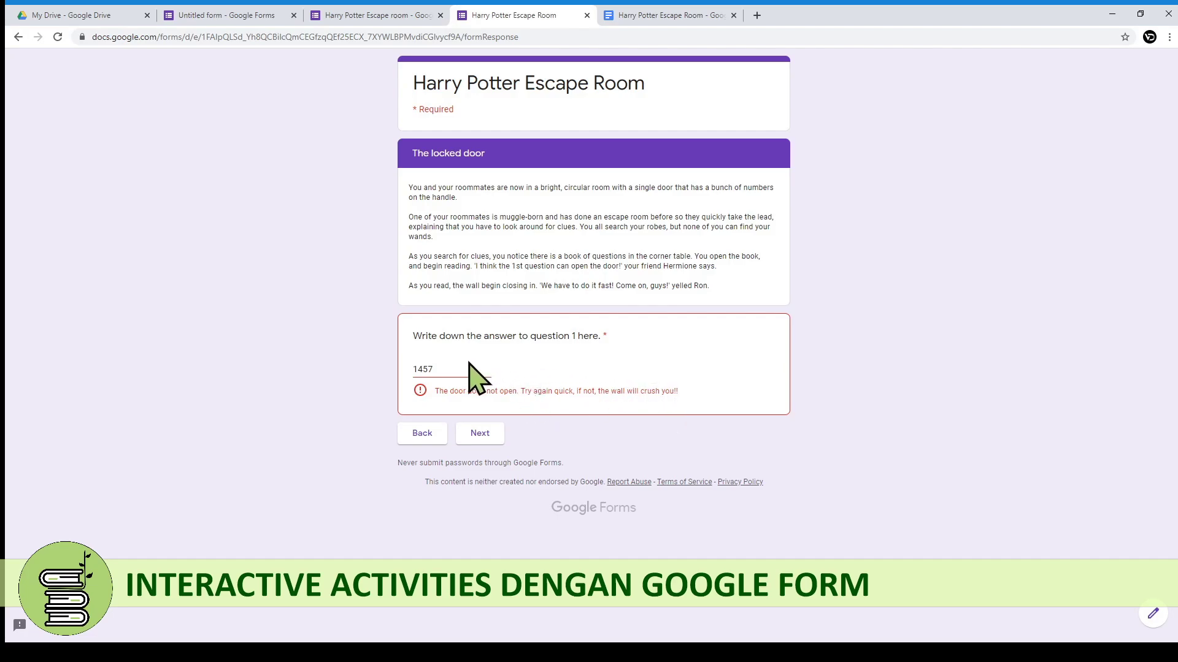
Correct the answer to question 1 to 1458 and continue to the next section
left_click(452, 371)
key("BackSpace")
type("8")
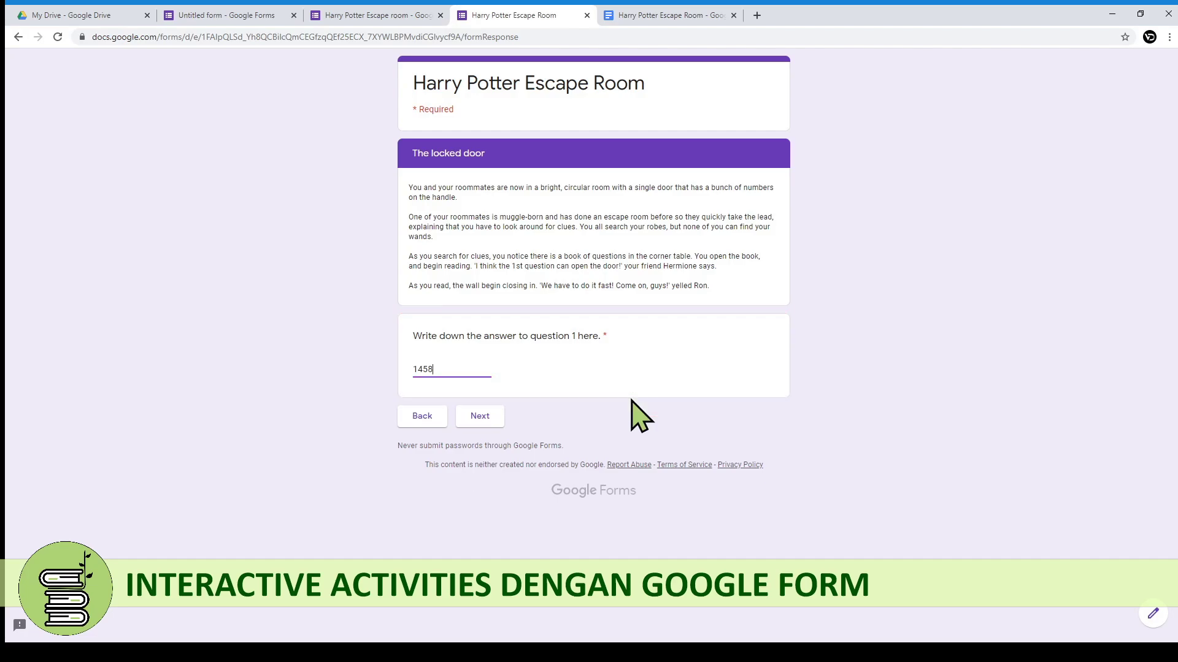
left_click(489, 419)
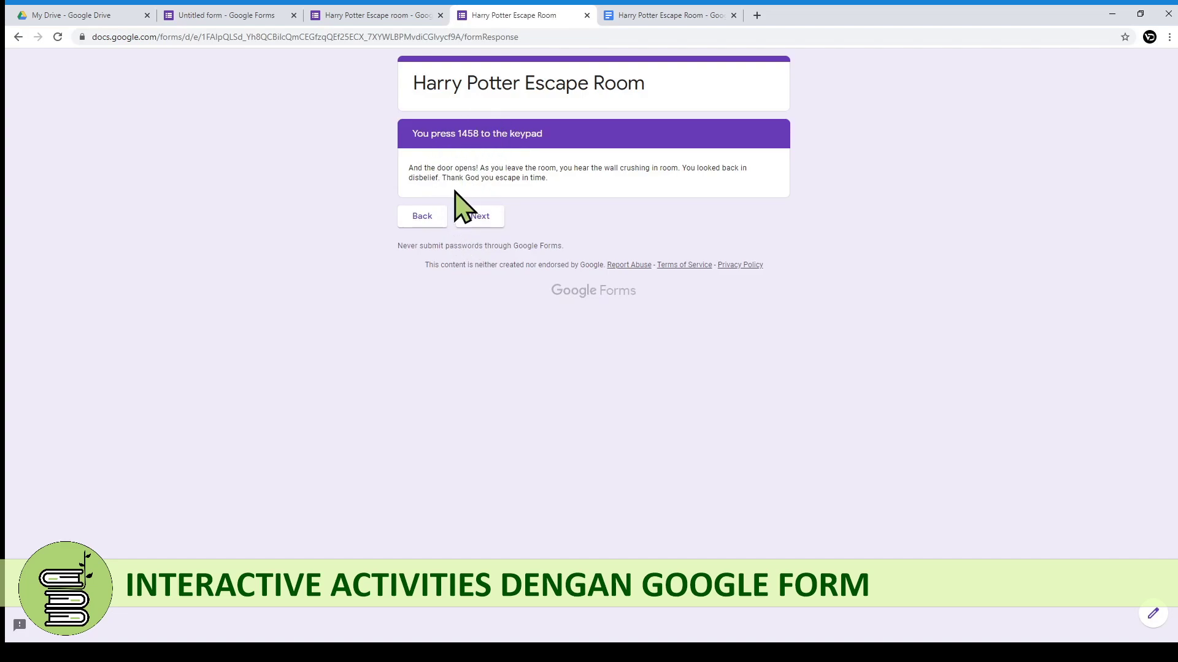
Continue through the story pages and both vault pages to the section "The first scale"
left_click(497, 224)
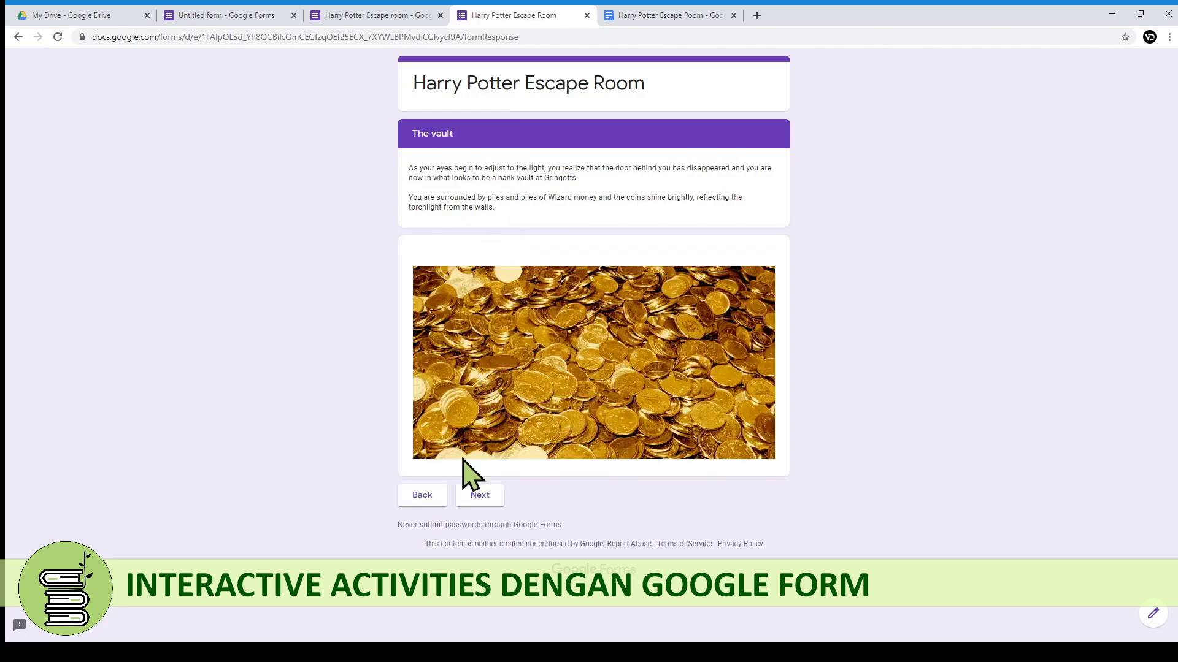
left_click(484, 499)
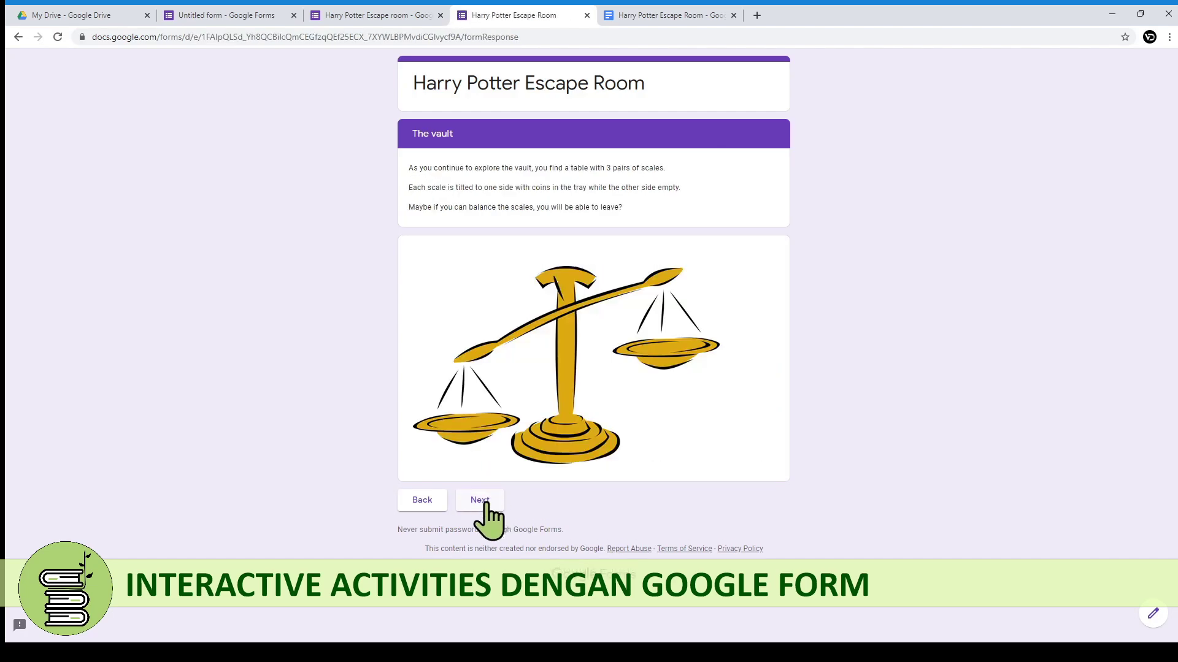
left_click(487, 502)
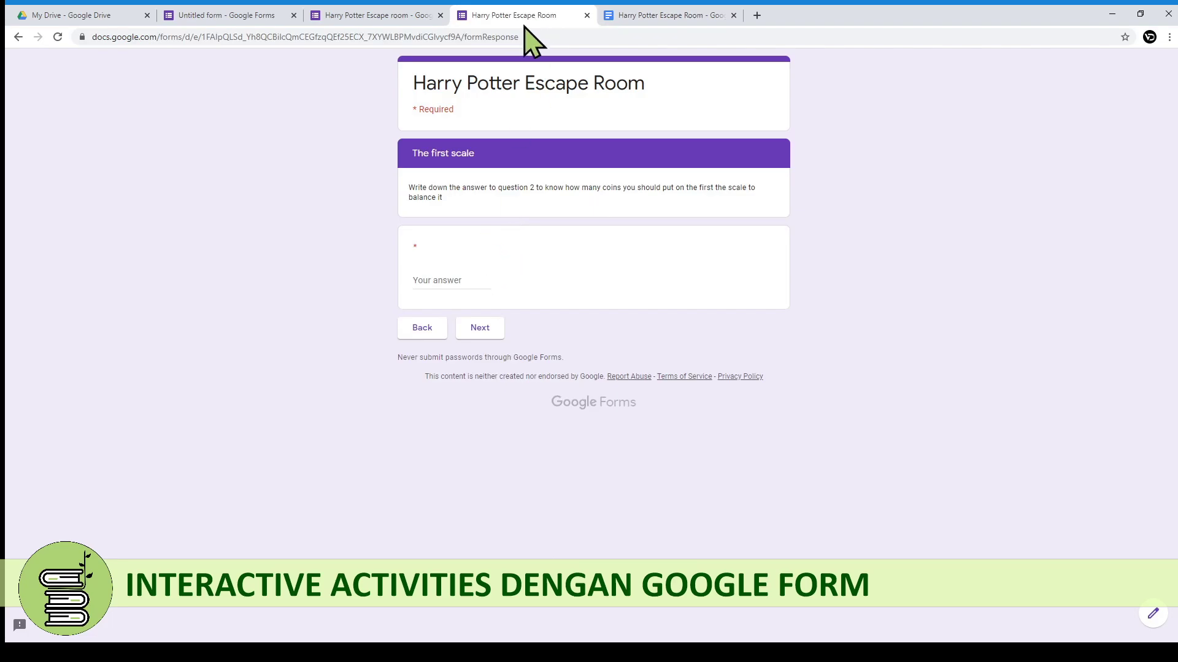
Switch to the Harry Potter Escape Room document and fill in the answer row of question number 2 with 1, 4 and 2
left_click(659, 17)
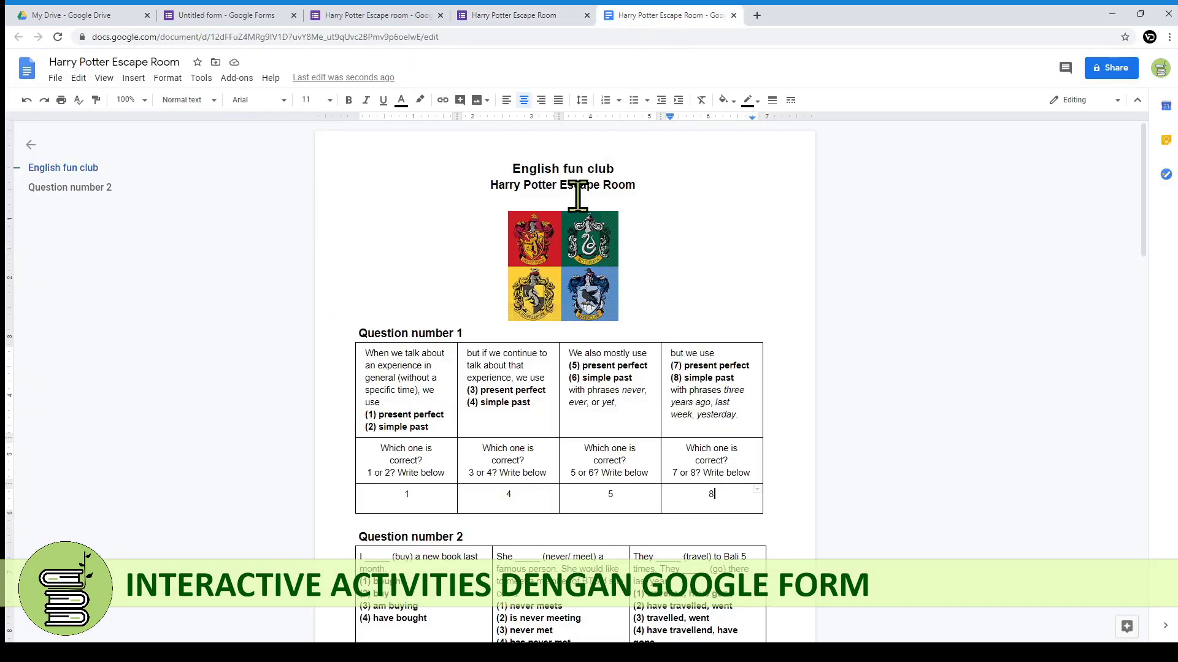
scroll(644, 392, "down", 3)
scroll(644, 393, "down", 3)
left_click(433, 402)
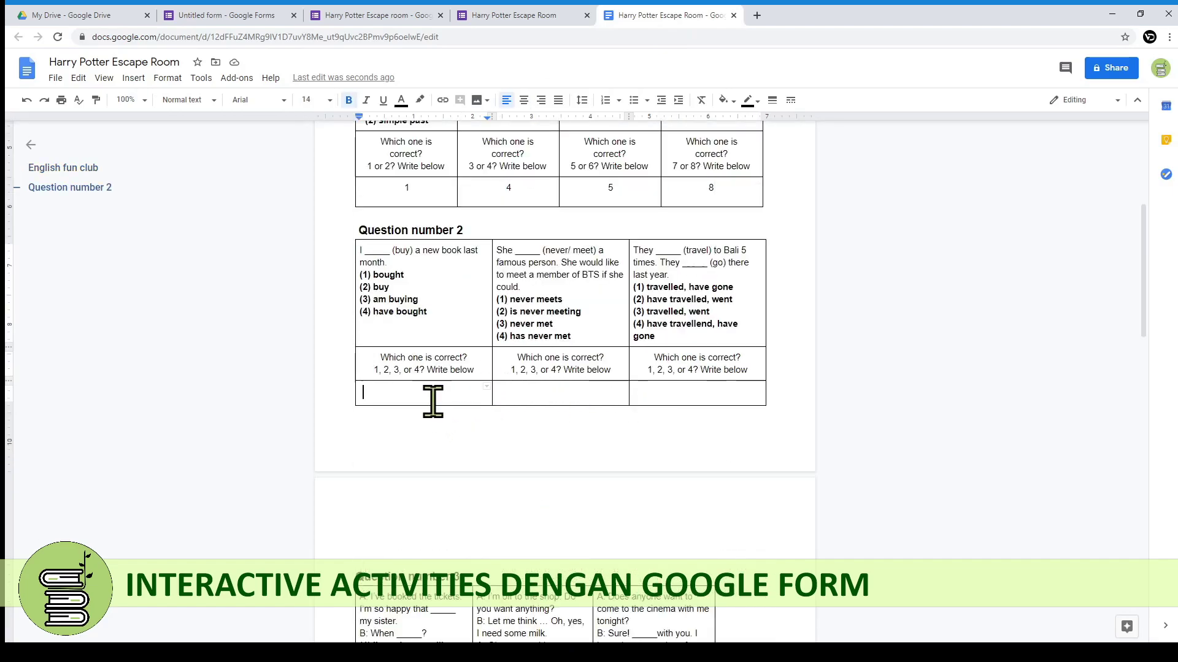
type("1")
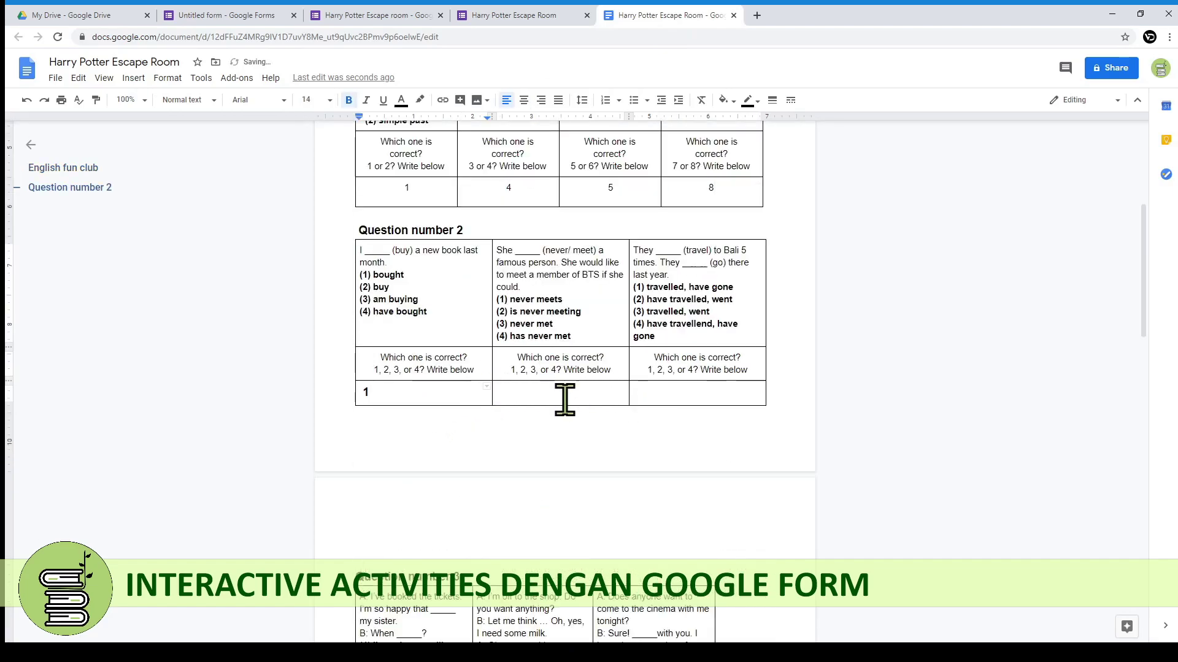
left_click(565, 401)
type("4")
left_click(667, 402)
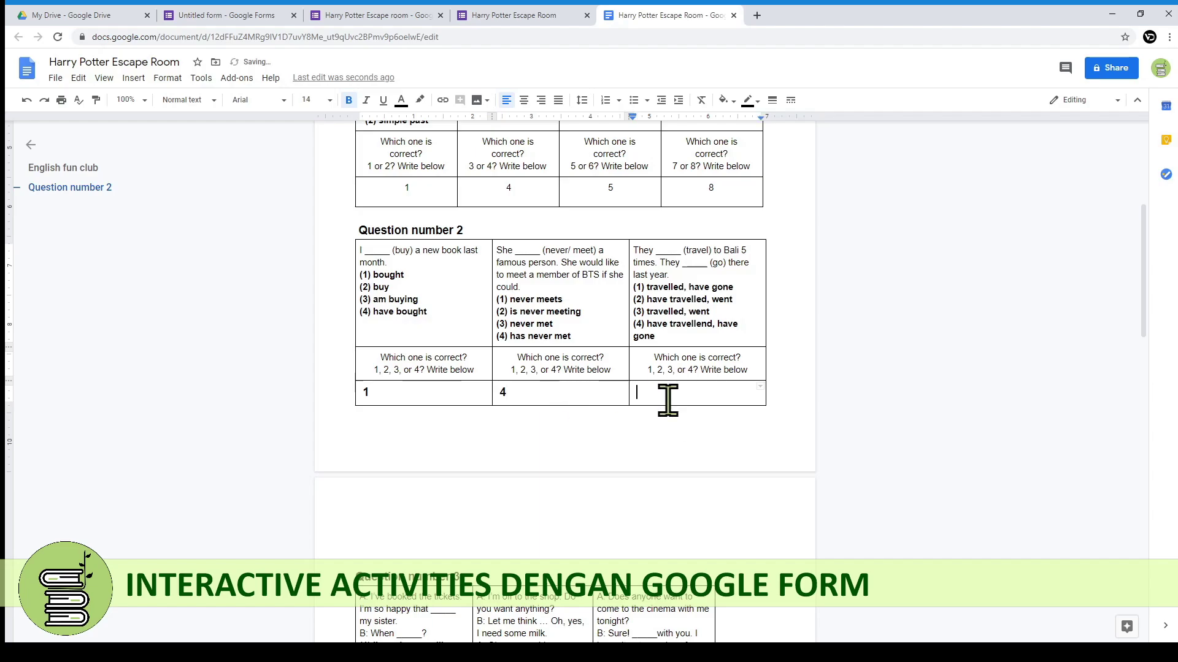
type("2")
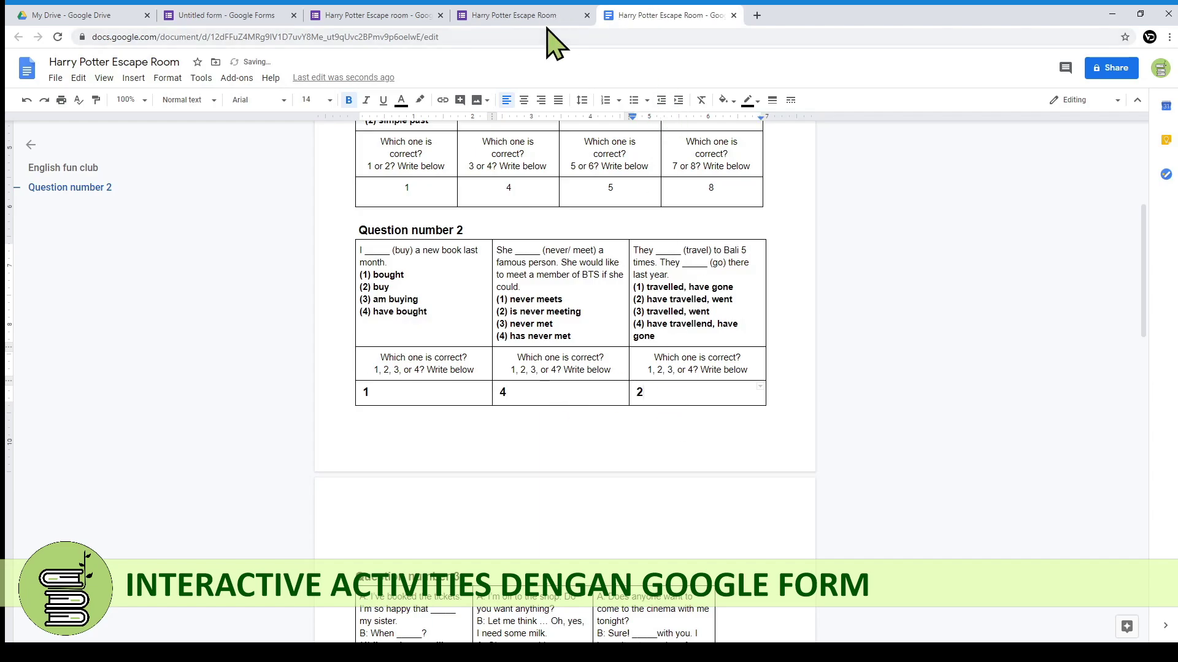
Return to the form preview and try to continue past "The first scale" with the answer 143
left_click(561, 14)
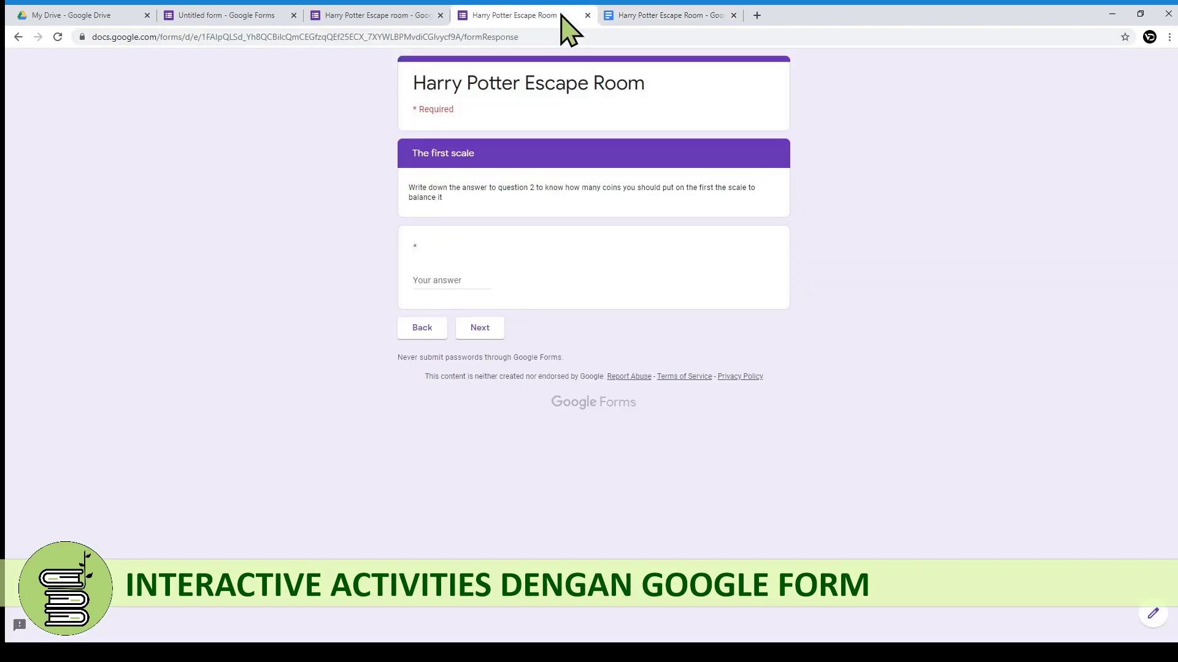
left_click(449, 281)
type("143")
left_click(491, 330)
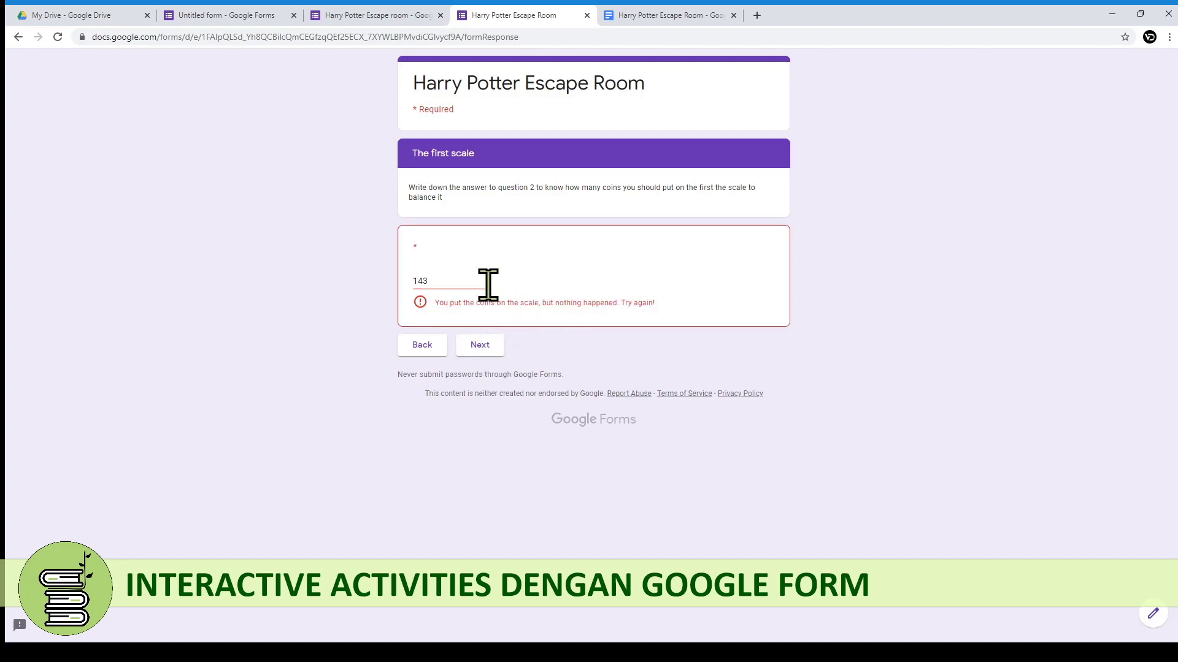
Correct the answer for the first scale to 142 and continue to the next section
left_click(464, 281)
type("2")
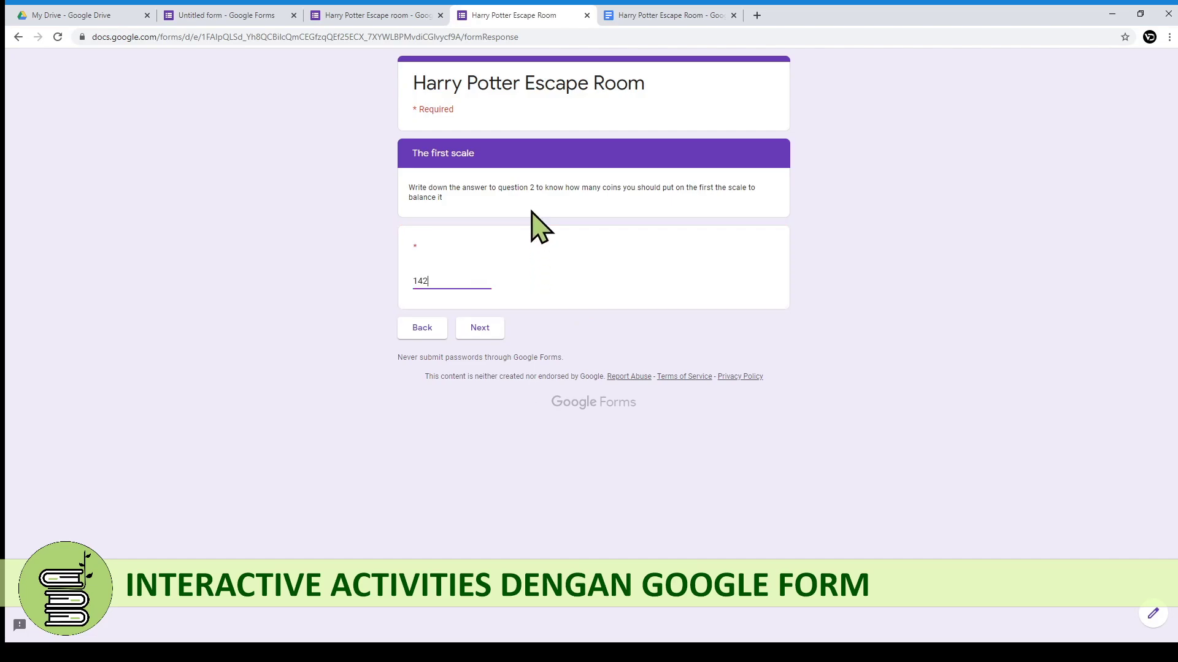
left_click(487, 325)
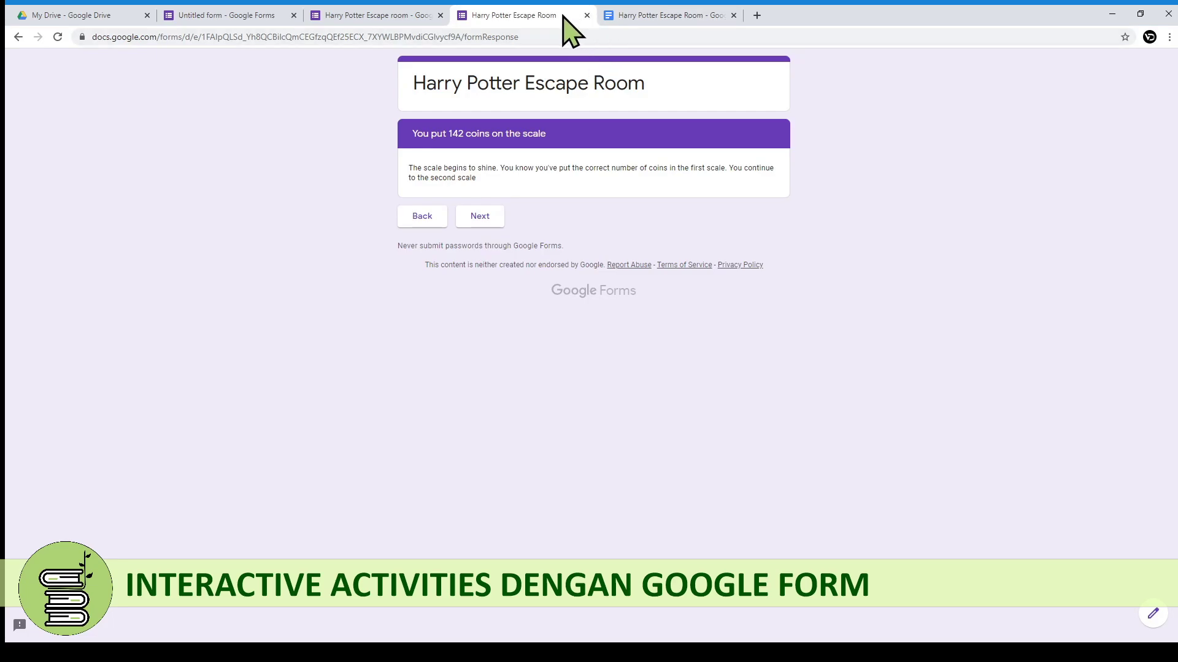
Return to the editor of the Harry Potter Escape room form at its introduction section
left_click(415, 16)
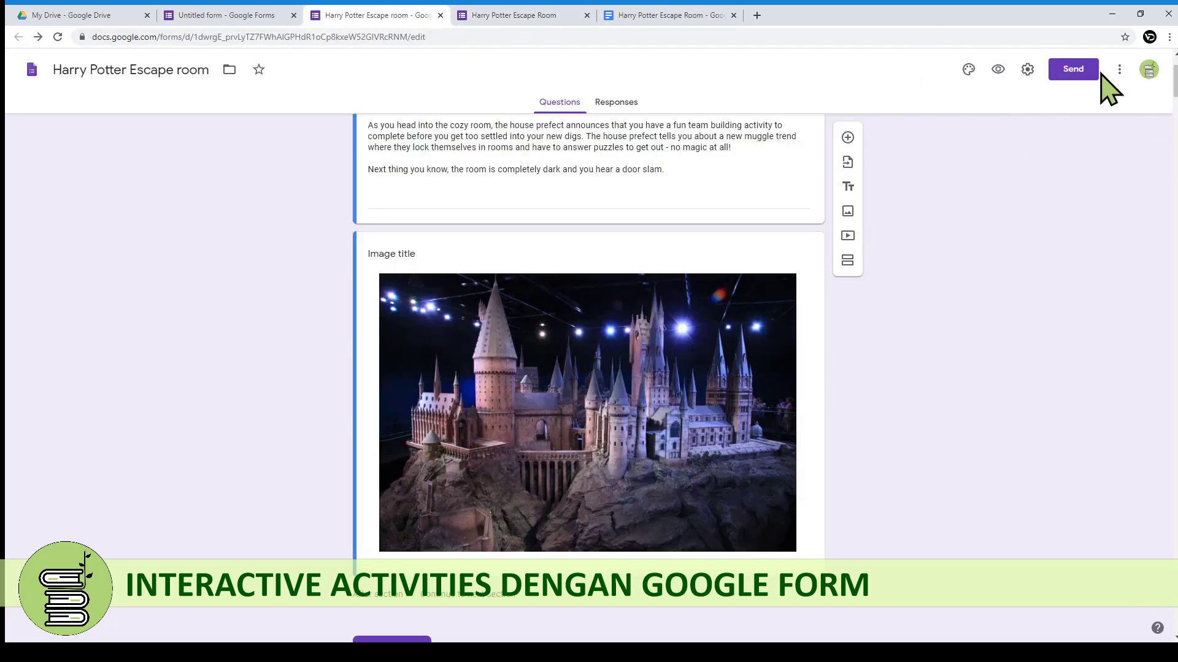
scroll(928, 218, "up", 2)
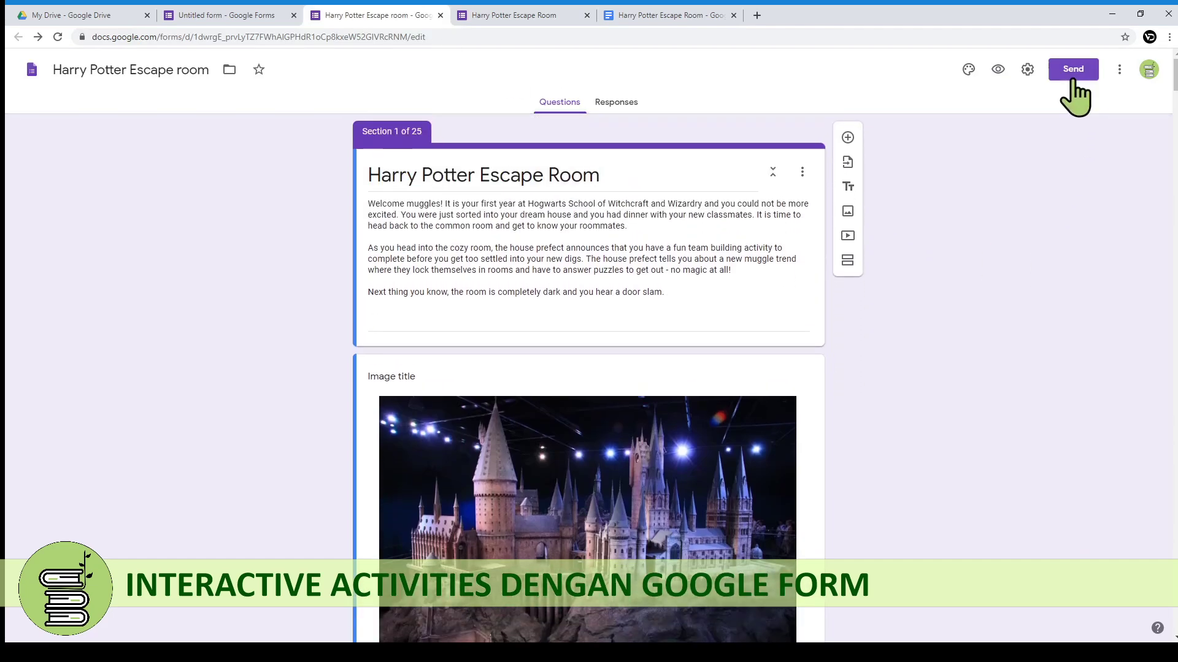